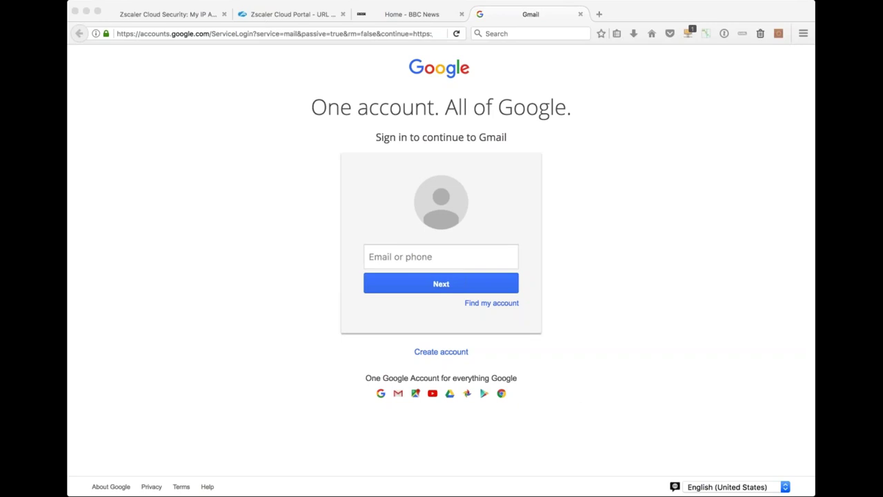
Sign in to Gmail with the account's e-mail and saved password, then return to the Zscaler portal.
click(231, 68)
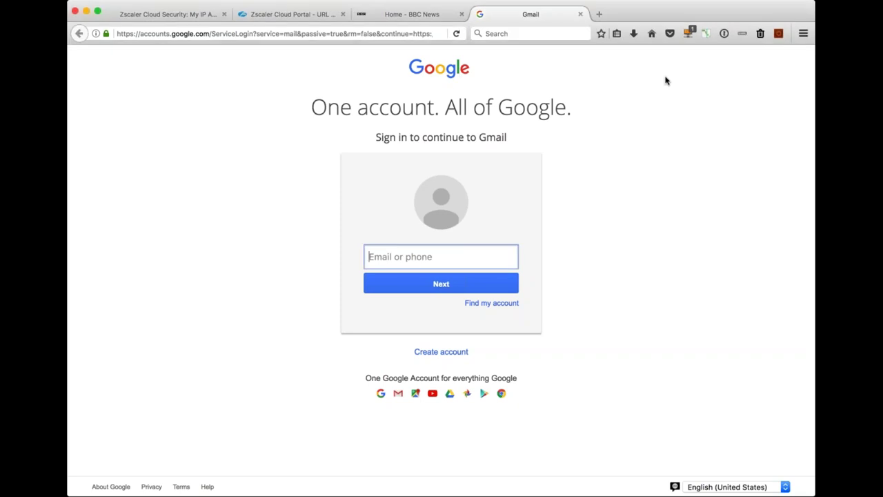
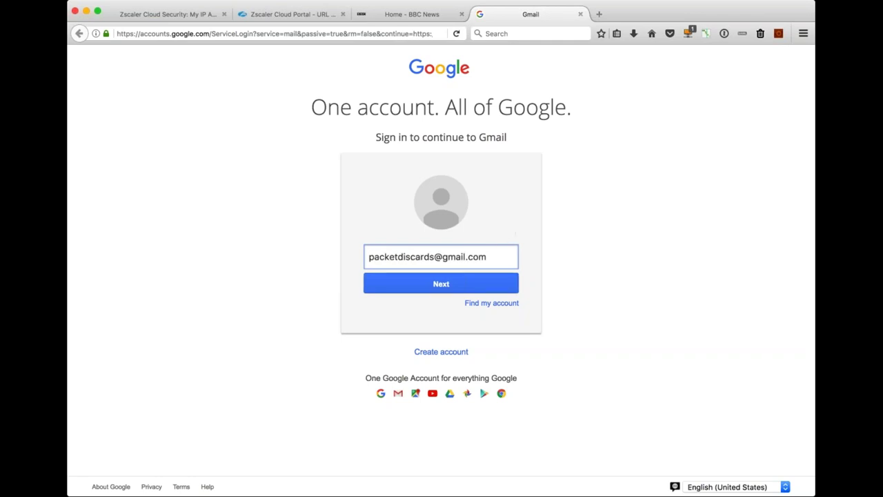
click(451, 282)
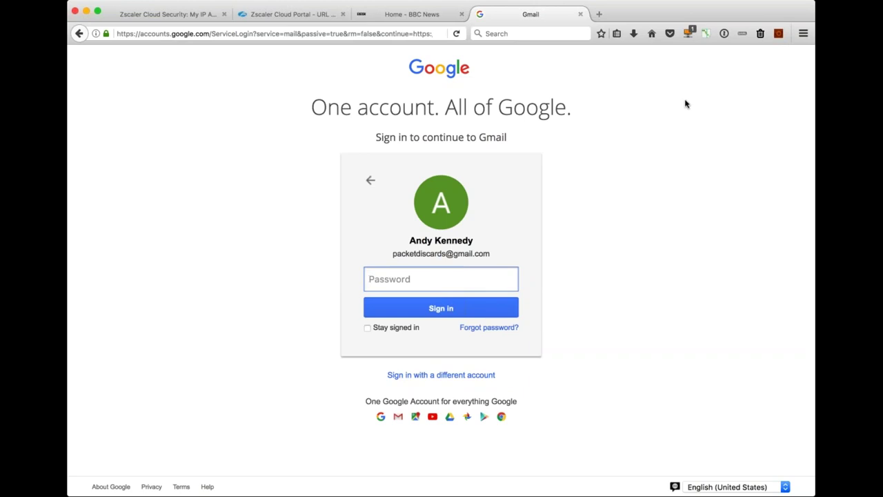
key(super+v)
click(445, 303)
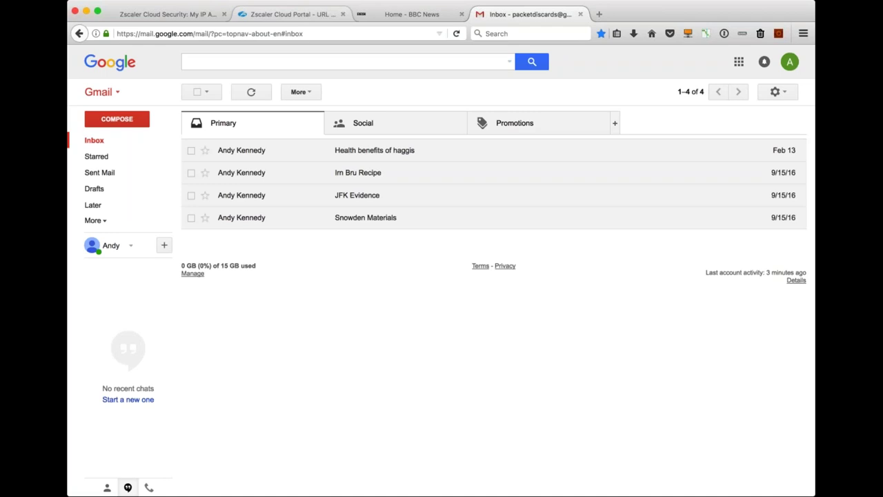
click(290, 14)
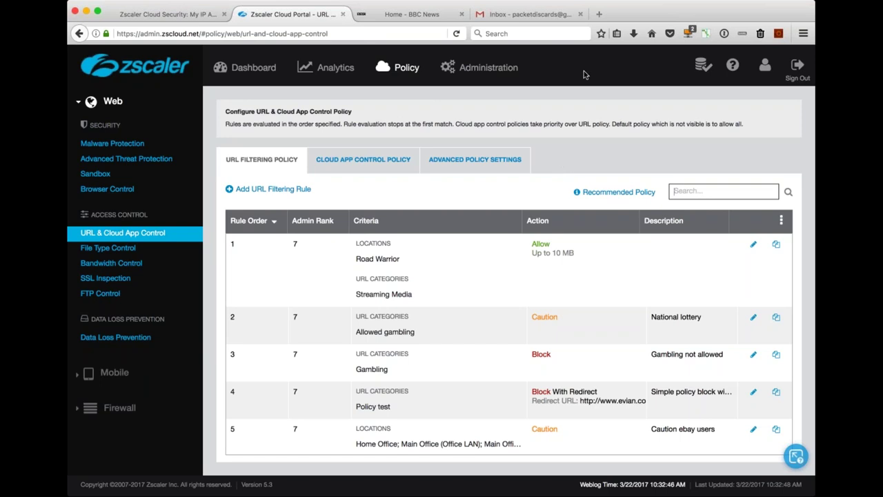
Visit ebay.co.uk in a new tab and continue past the Zscaler caution warning to eBay.
click(600, 14)
text(ebay)
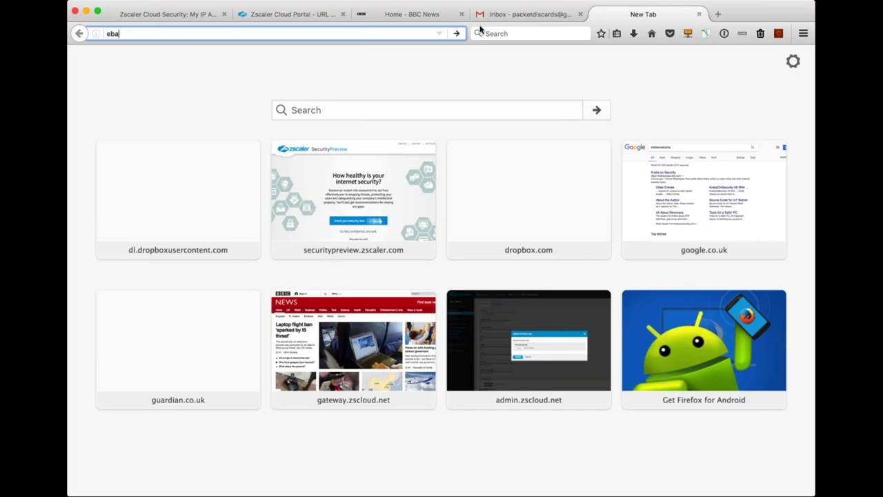
text(.co.uk)
key(Return)
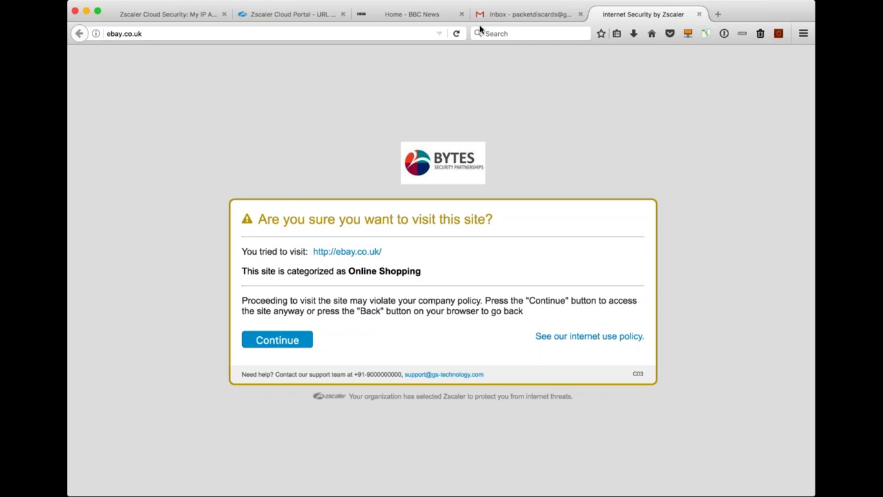
click(277, 339)
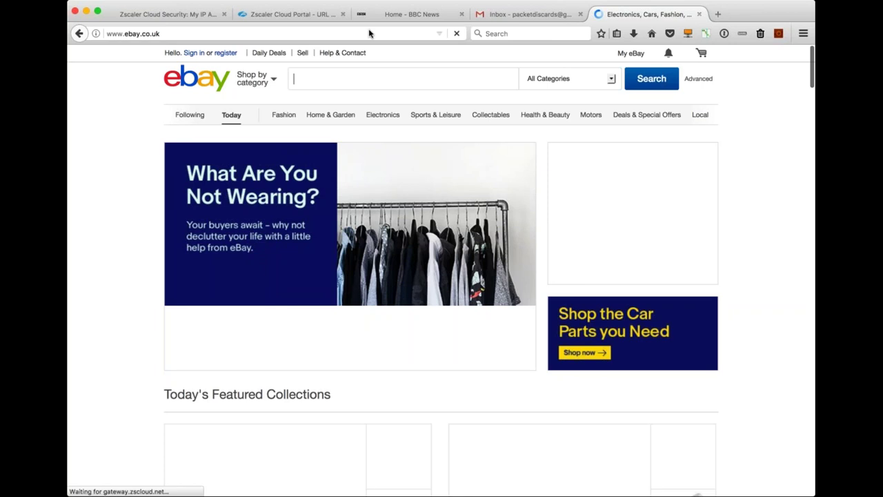
click(369, 33)
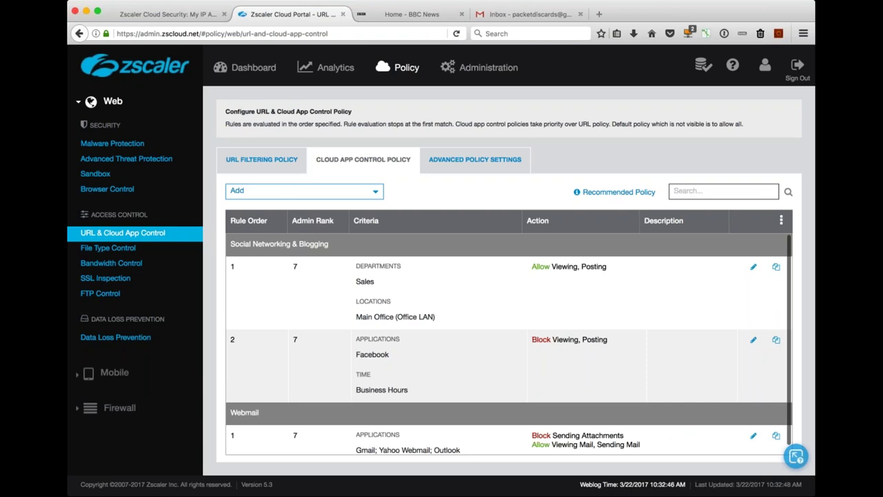
scroll(750, 429, down, 1)
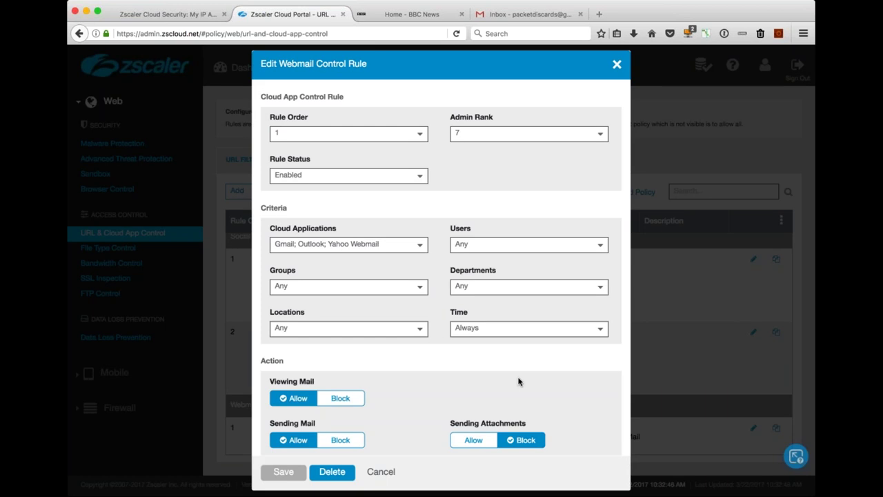
scroll(519, 381, down, 1)
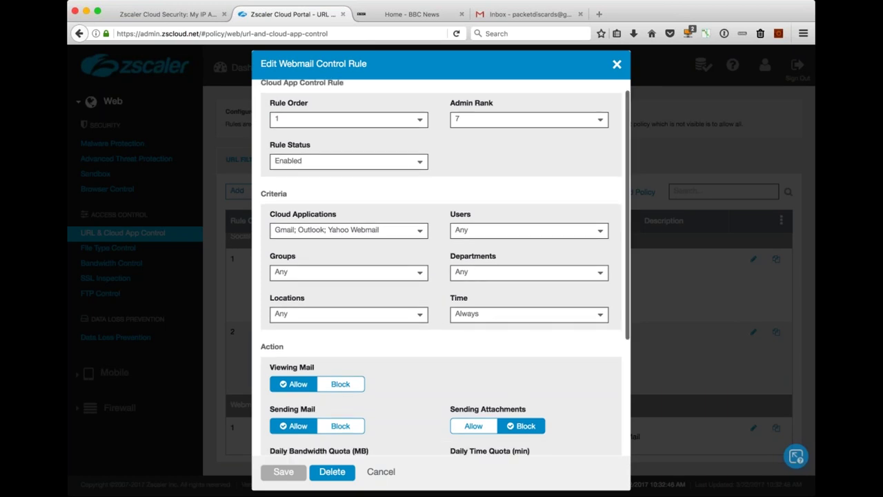
scroll(400, 350, down, 3)
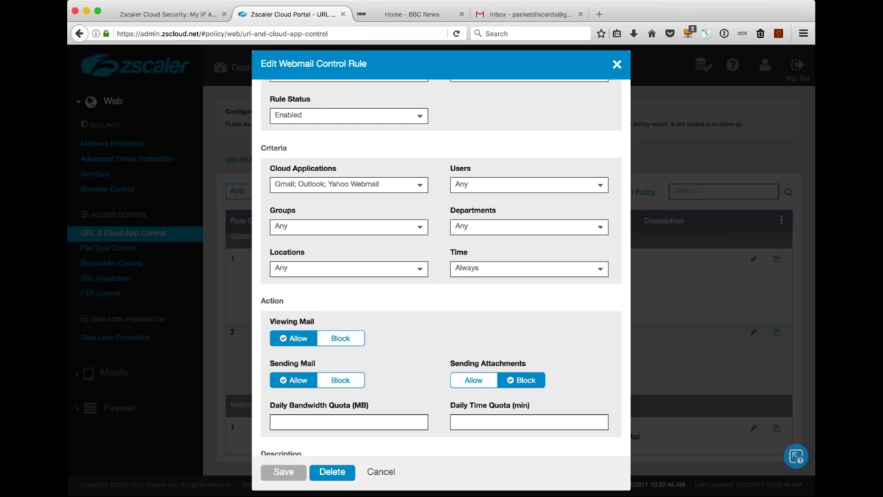
key(Escape)
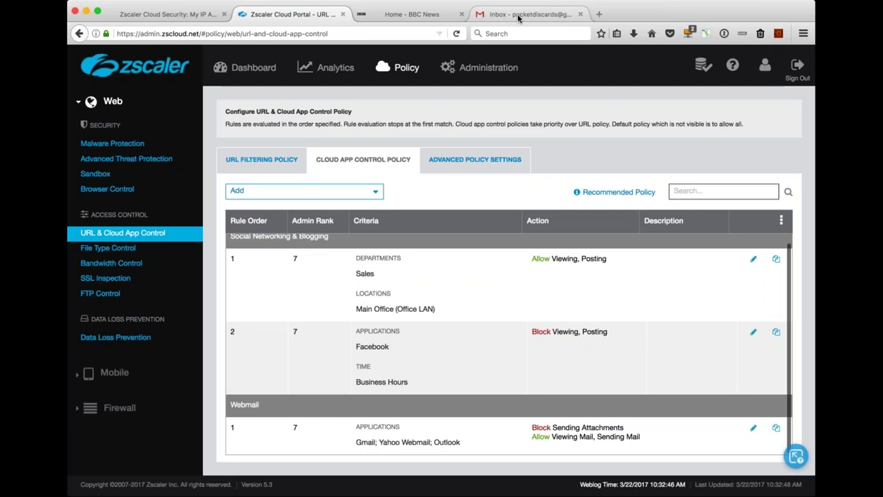
Draft a Gmail message with subject 'Test' to the test recipient and try attaching source-code.py, which fails.
click(518, 16)
text(candy)
key(Return)
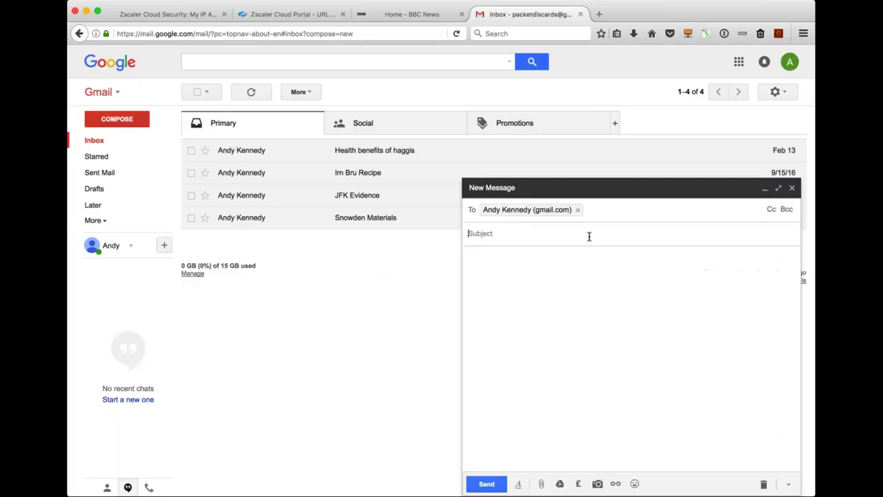
key(Tab)
text(Test)
key(Tab)
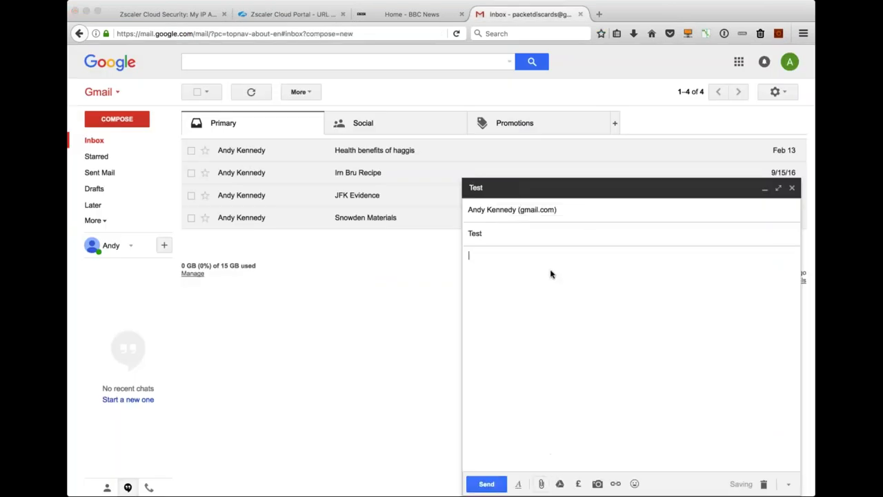
key(super+v)
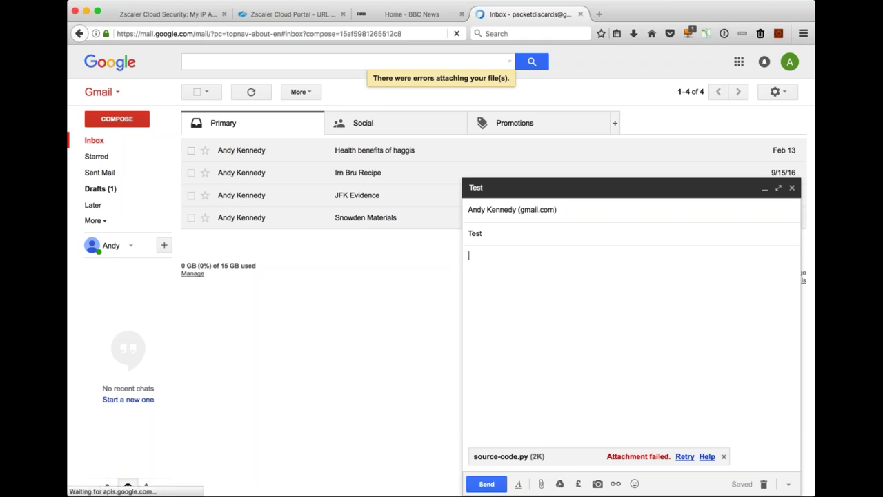
click(287, 9)
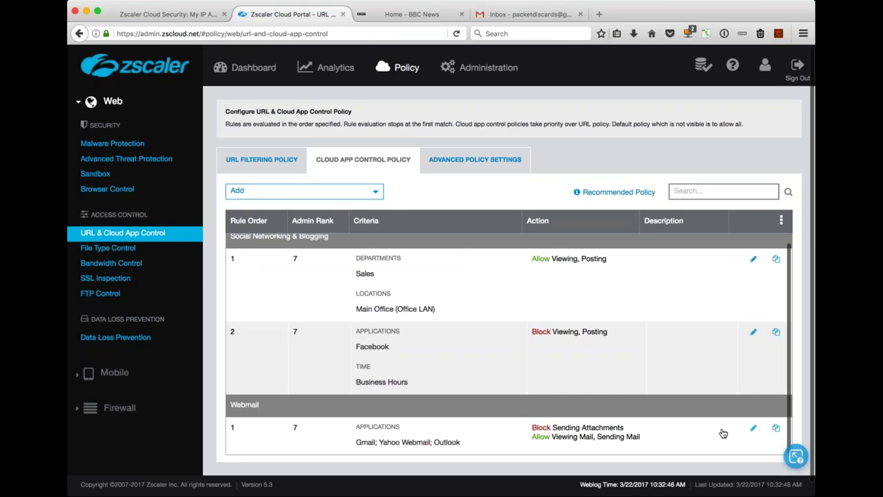
Set Sending Attachments to Allow in the Webmail Cloud App Control rule and save it.
click(753, 427)
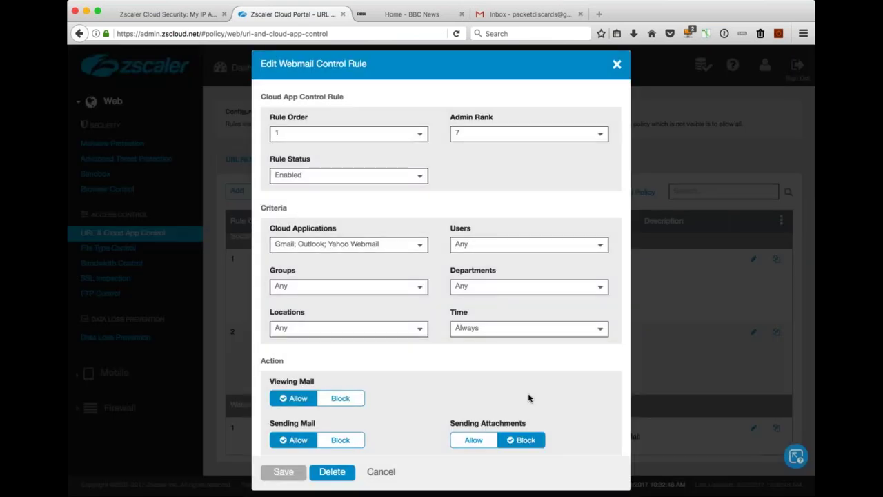
scroll(529, 398, down, 2)
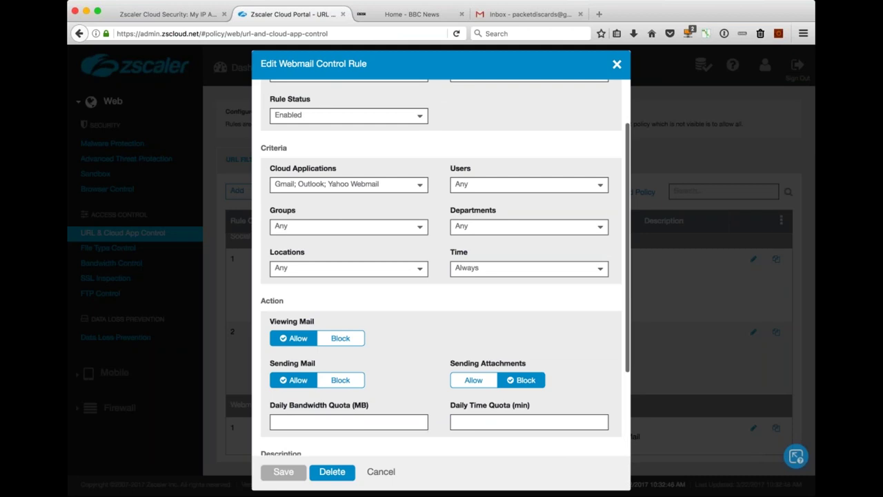
scroll(442, 269, up, 2)
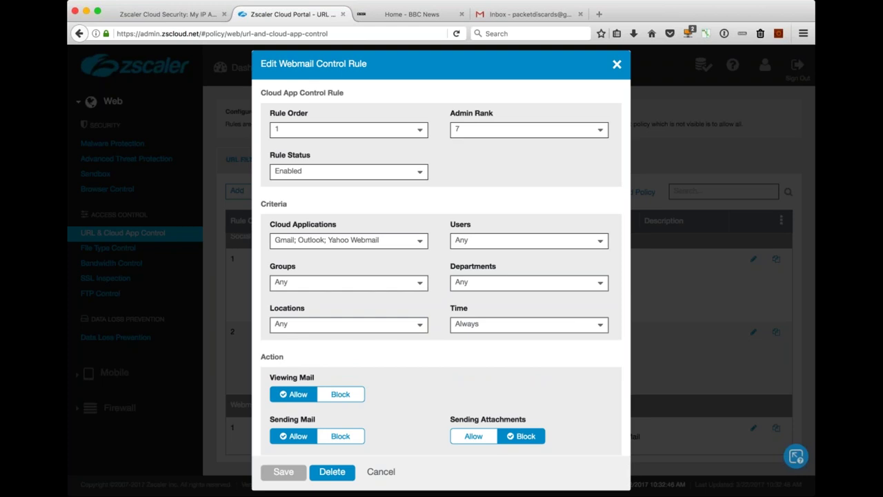
click(476, 439)
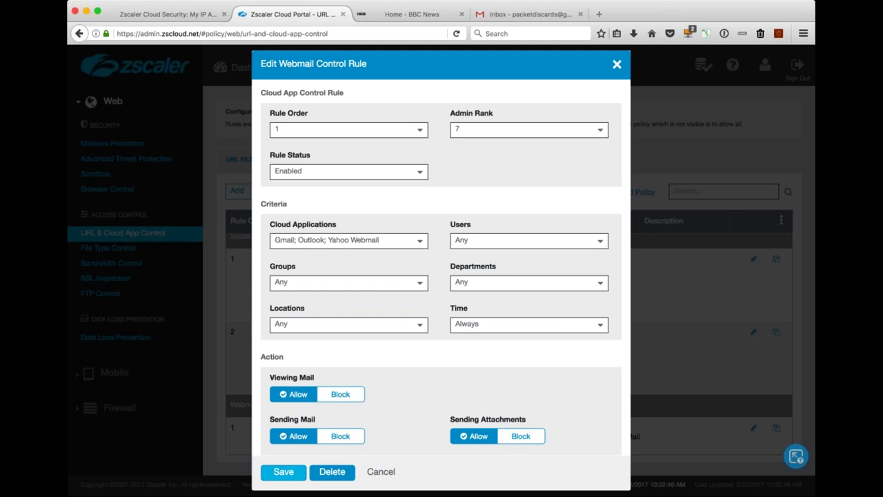
click(283, 472)
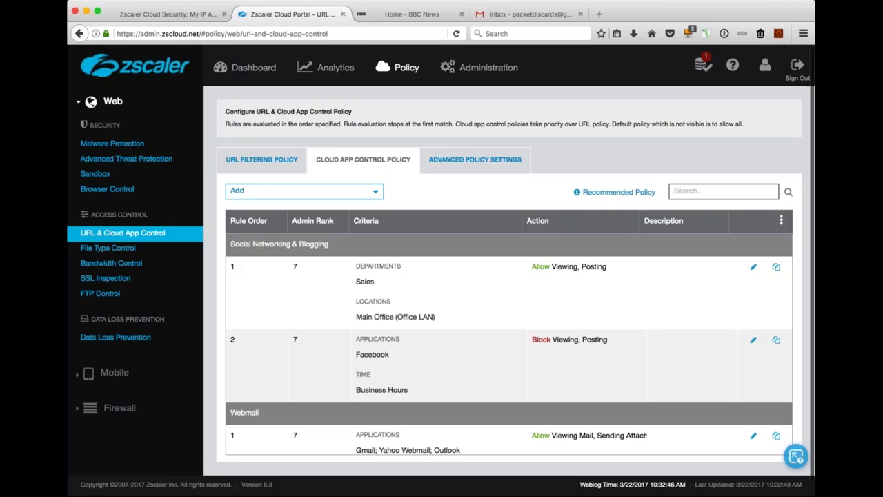
Activate the saved policy change and review the activation panel.
mouse_move(704, 64)
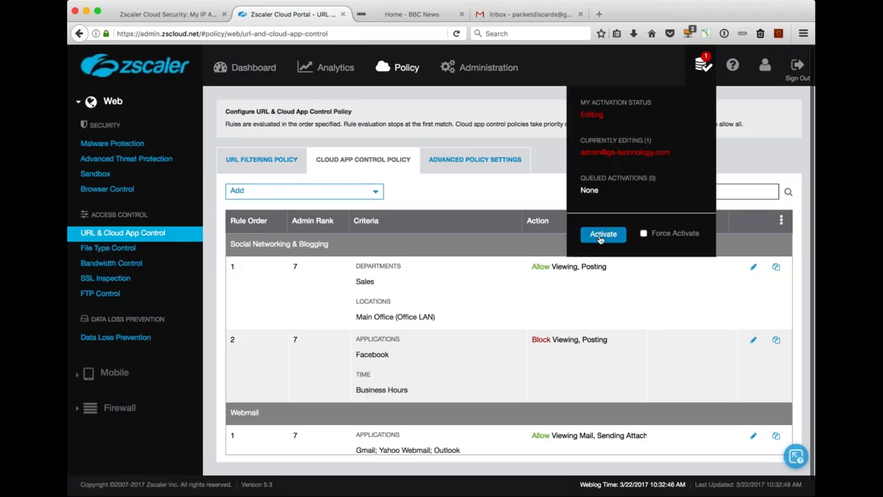
click(601, 236)
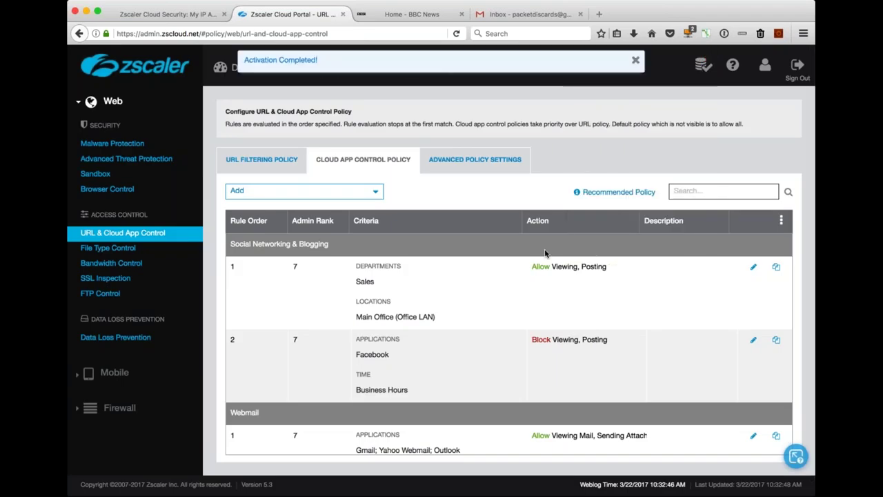
scroll(530, 339, down, 1)
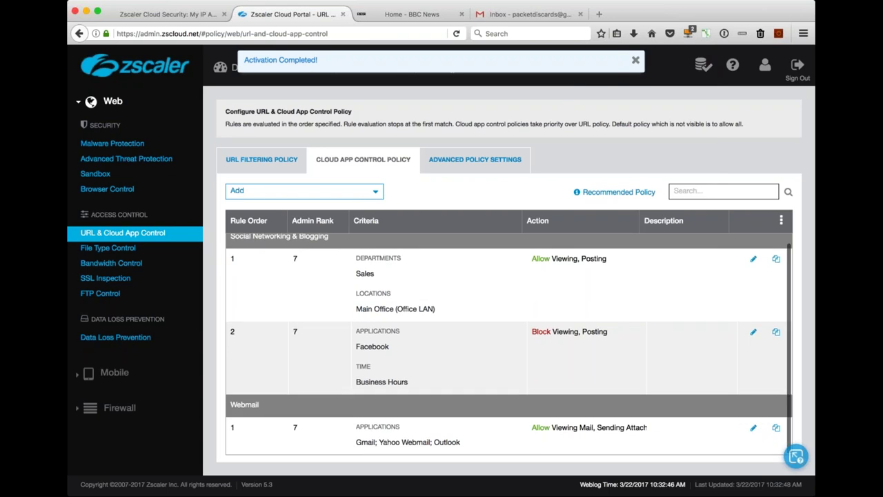
scroll(509, 276, down, 1)
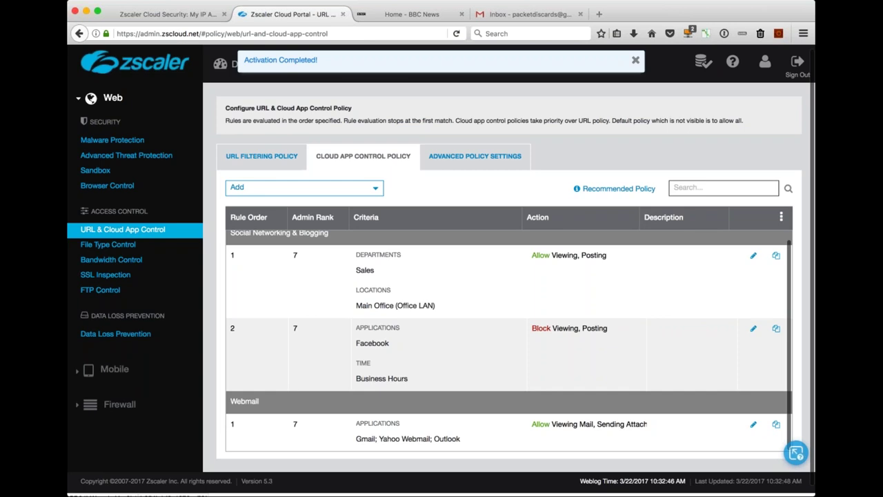
scroll(510, 338, up, 2)
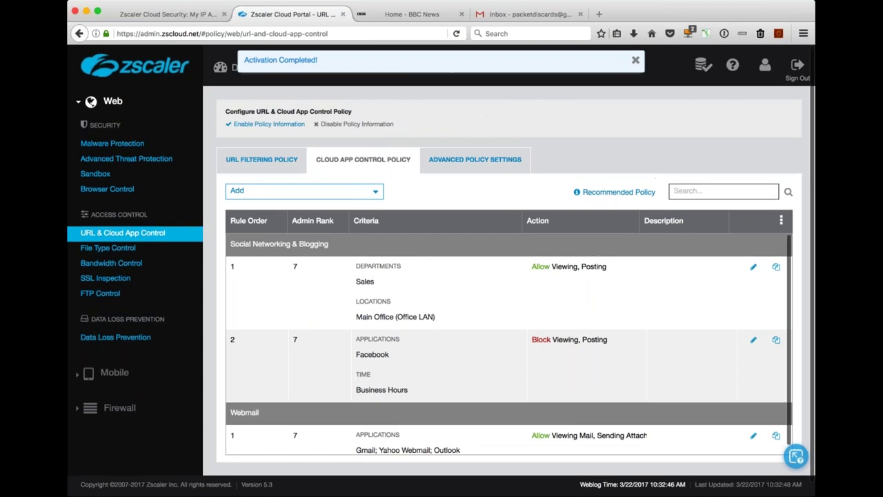
Discard the failed draft and send a 'Test' email with customer-reference.pptx attached to the test recipient.
click(512, 10)
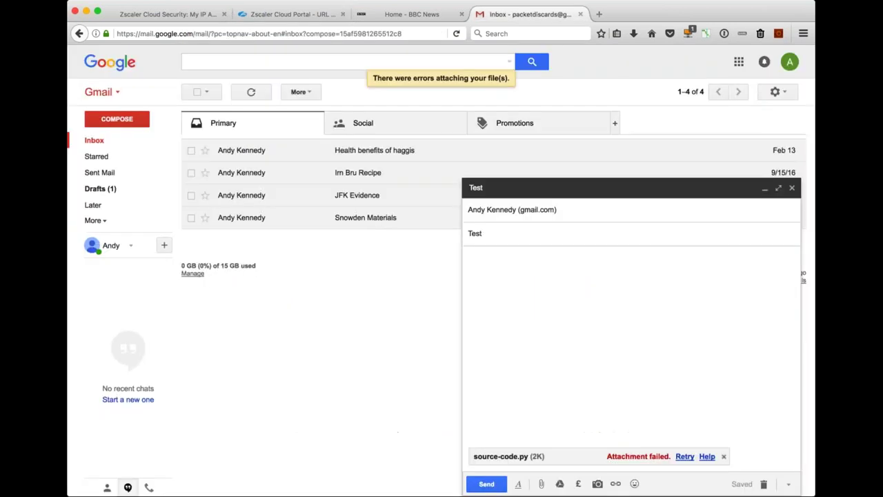
click(763, 485)
text(c)
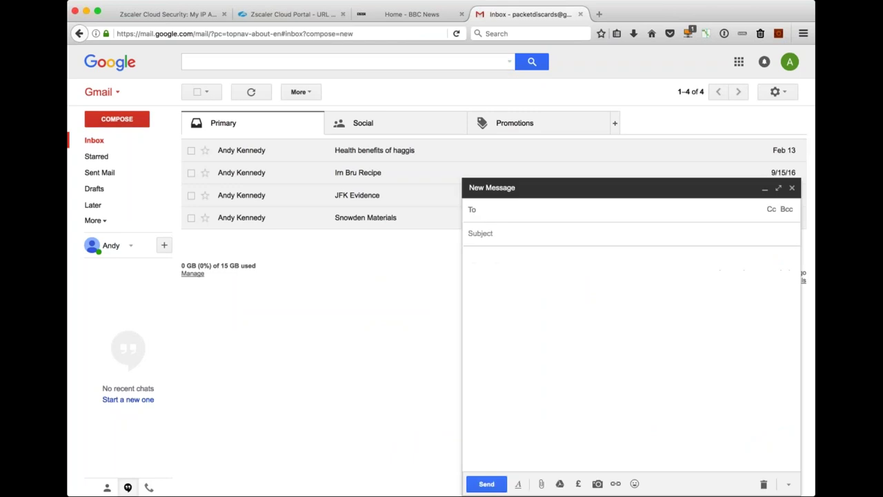
text(pack)
key(Return)
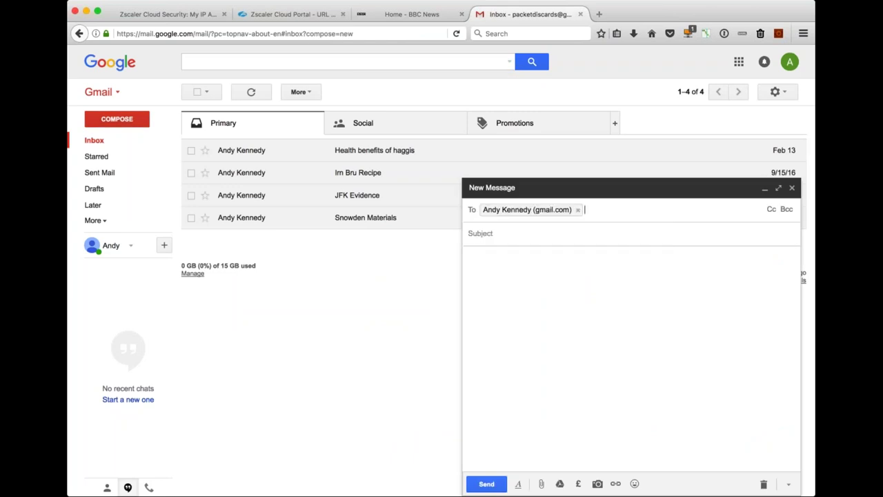
key(Tab)
text(Test)
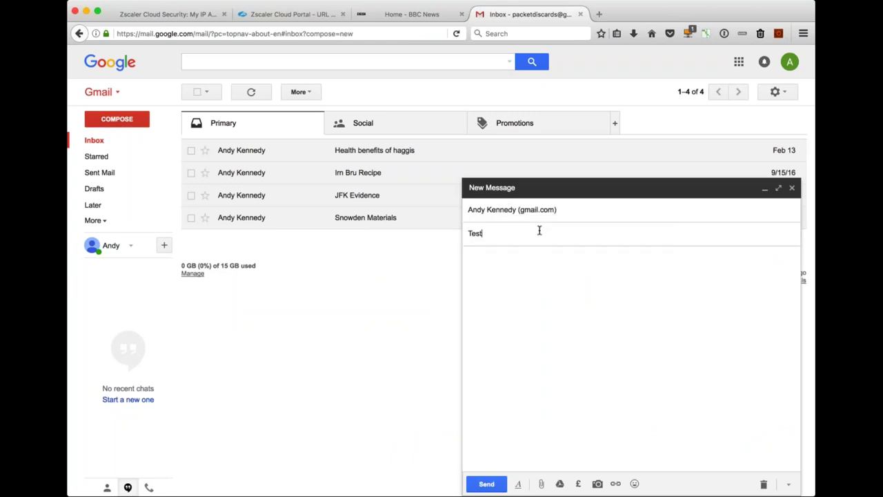
click(564, 309)
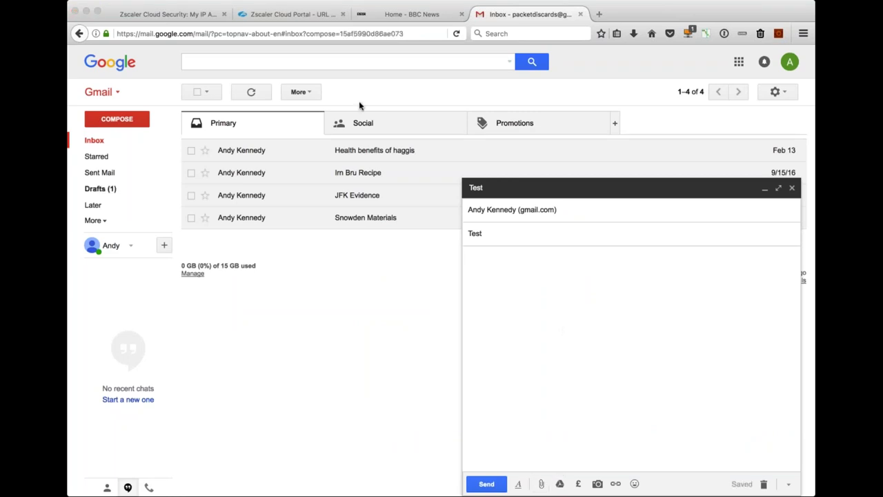
click(618, 306)
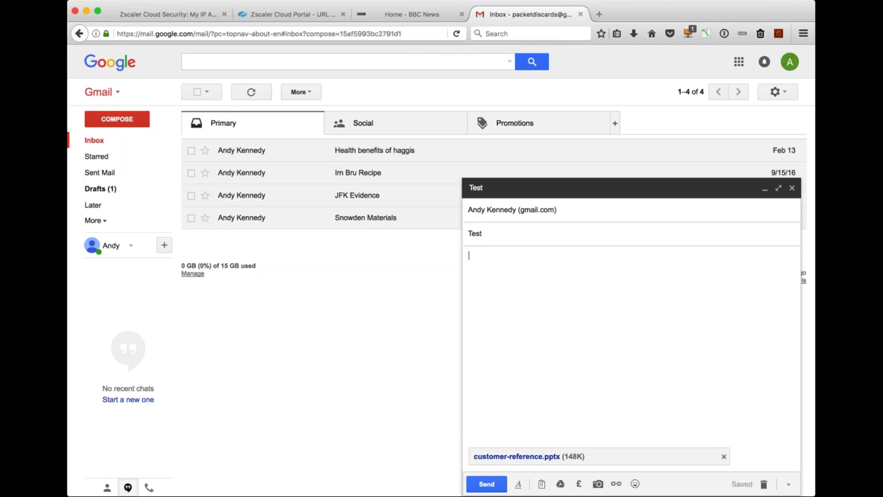
click(488, 484)
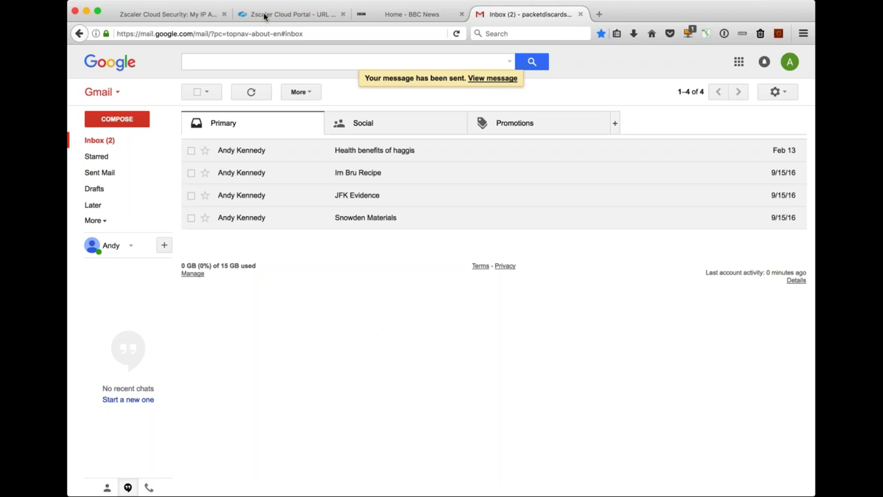
Open Policy > Data Loss Prevention in the Zscaler portal to view the AK Test DLP Engine rule.
click(266, 15)
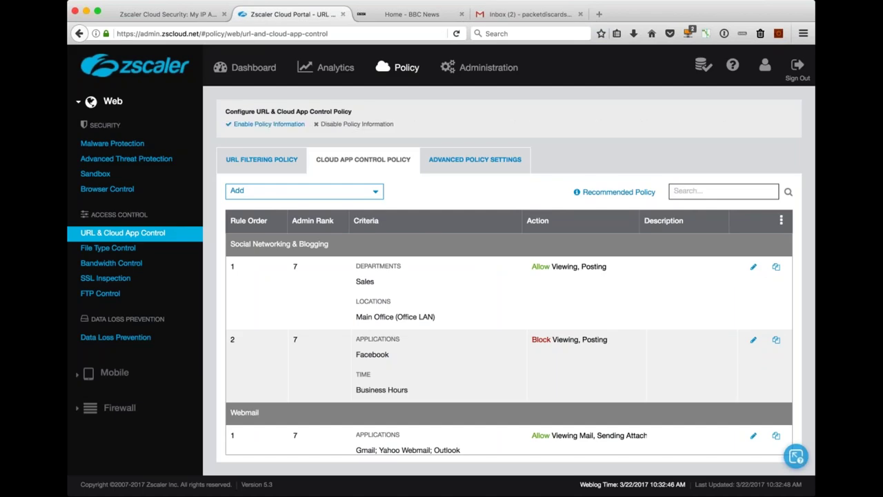
mouse_move(398, 67)
click(323, 210)
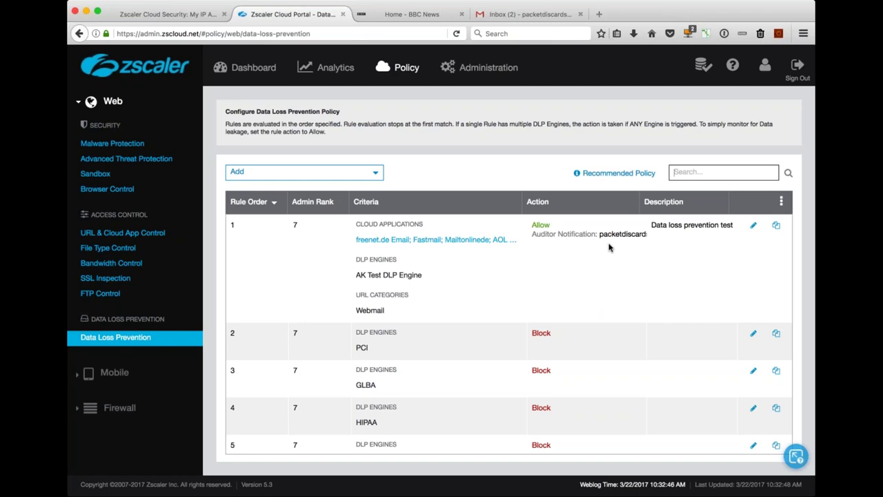
Open the 'DLP Violation: AK Test DLP Engine' alert about customer-reference.pptx in the Gmail inbox.
click(508, 16)
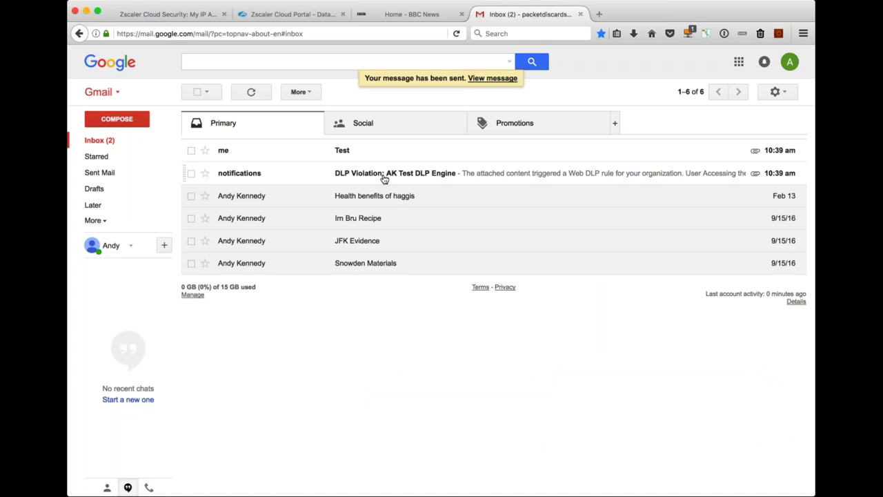
click(384, 175)
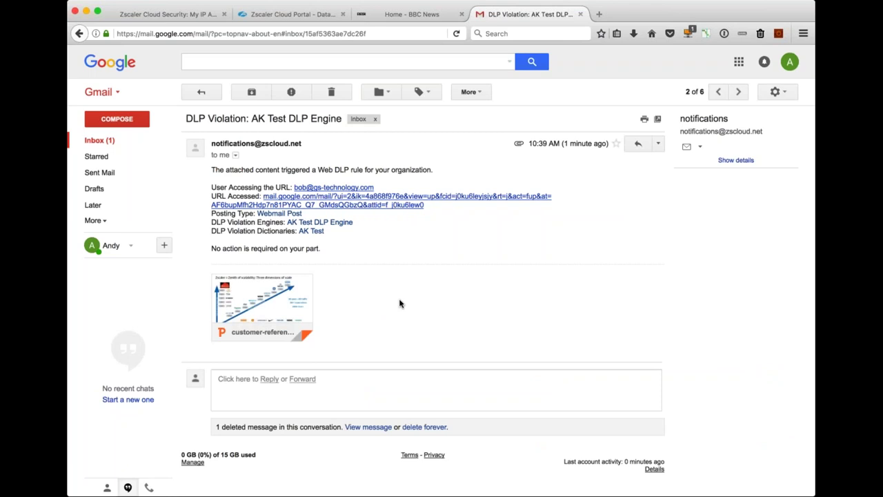
mouse_move(282, 298)
Open Administration > DLP Dictionaries & Engines to view the AK Test dictionary, cross-checking the violation email.
click(296, 20)
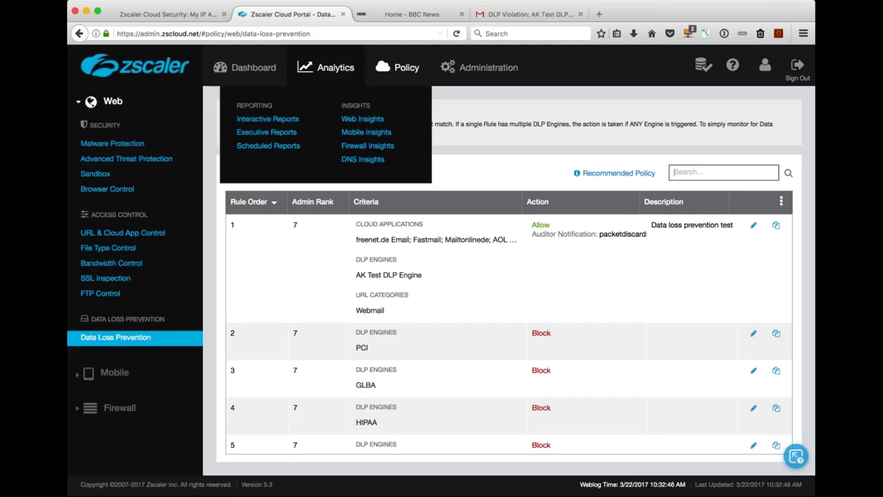
mouse_move(490, 69)
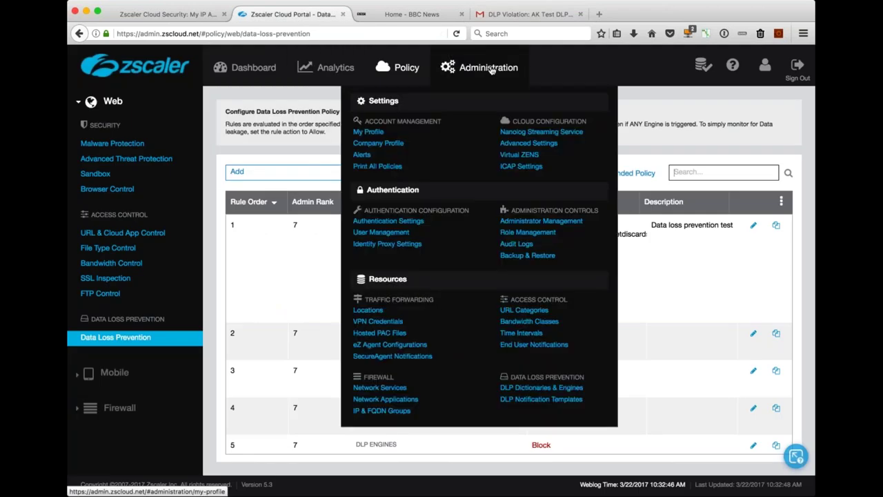
click(517, 389)
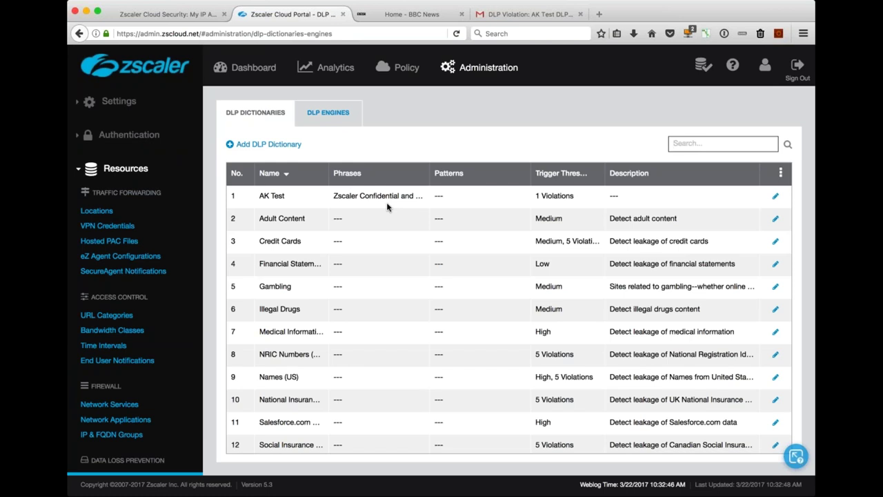
click(505, 14)
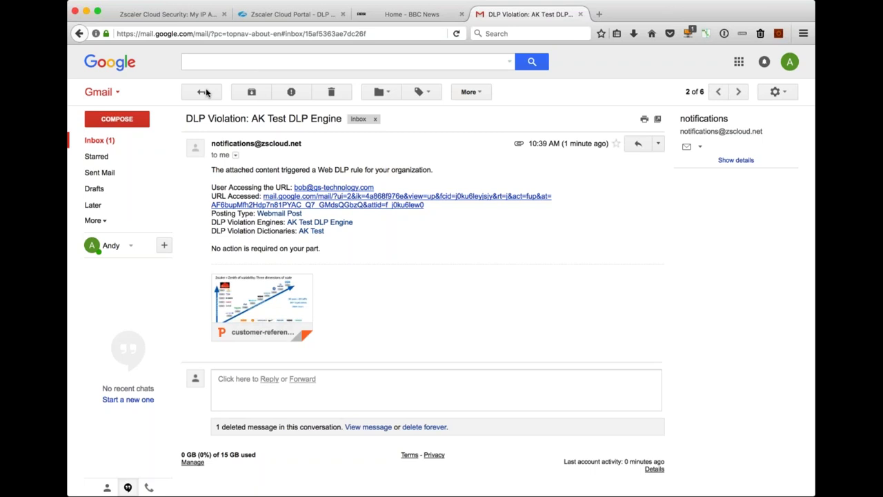
click(291, 11)
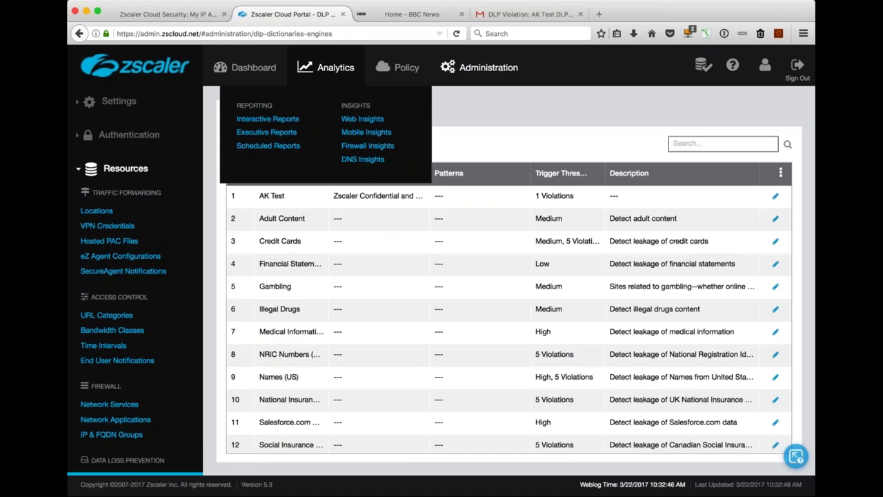
mouse_move(400, 66)
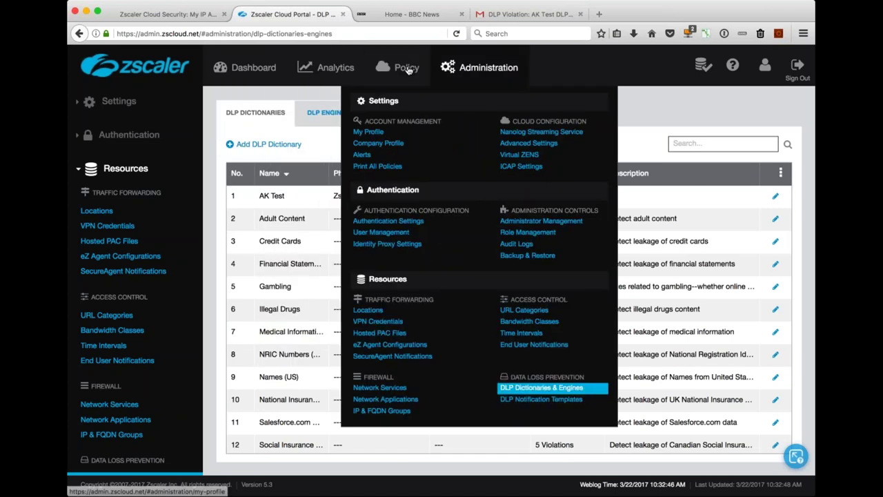
Open the SSL Inspection policy and scroll down to the six hosts exempted from inspection.
click(436, 167)
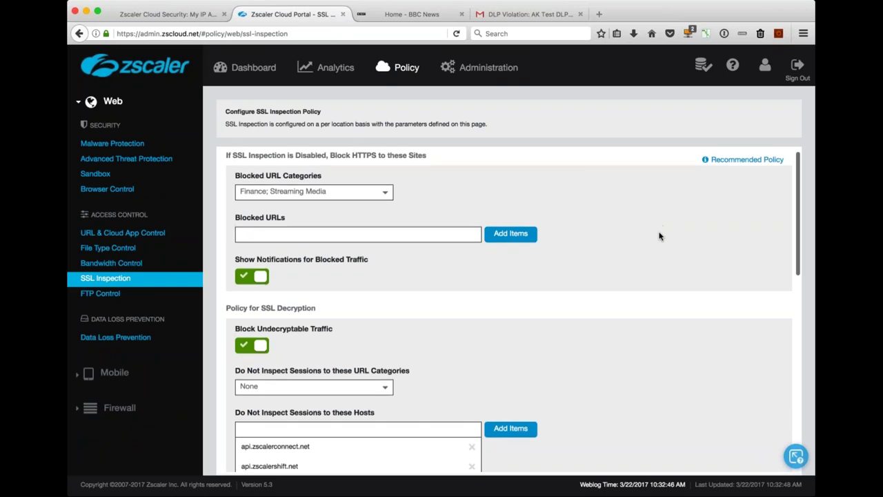
scroll(659, 236, down, 2)
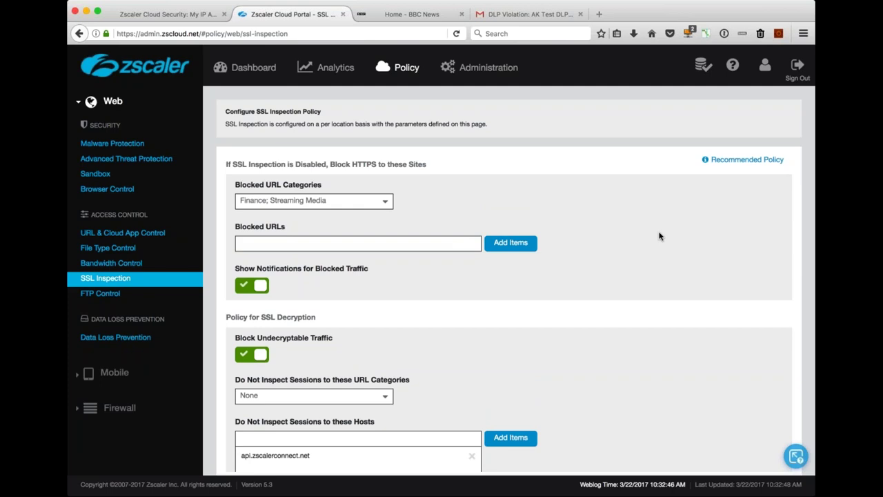
scroll(659, 236, down, 3)
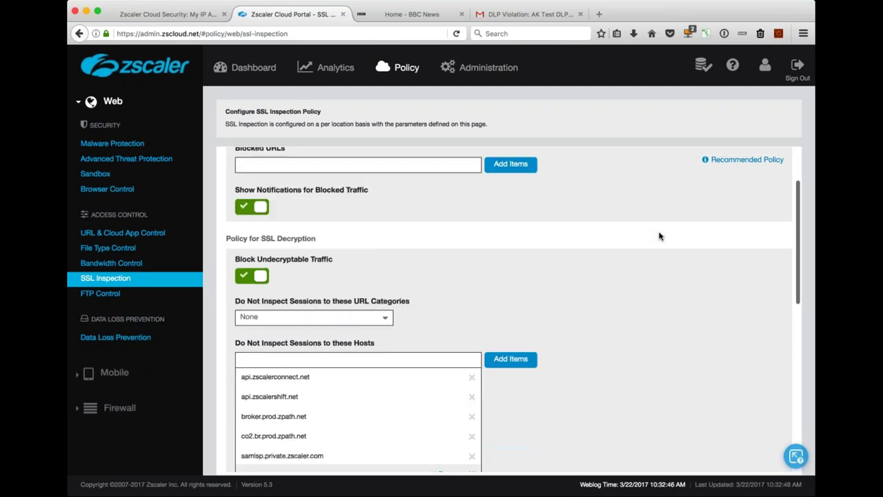
scroll(658, 236, down, 3)
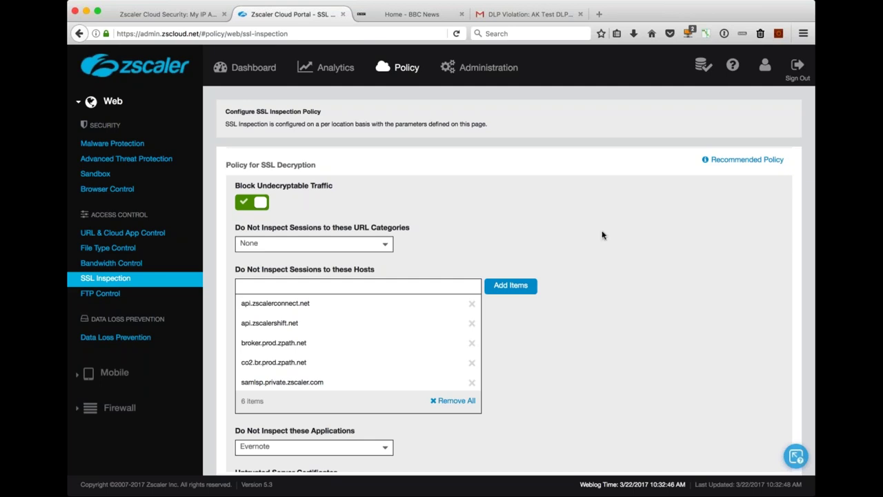
scroll(601, 235, down, 2)
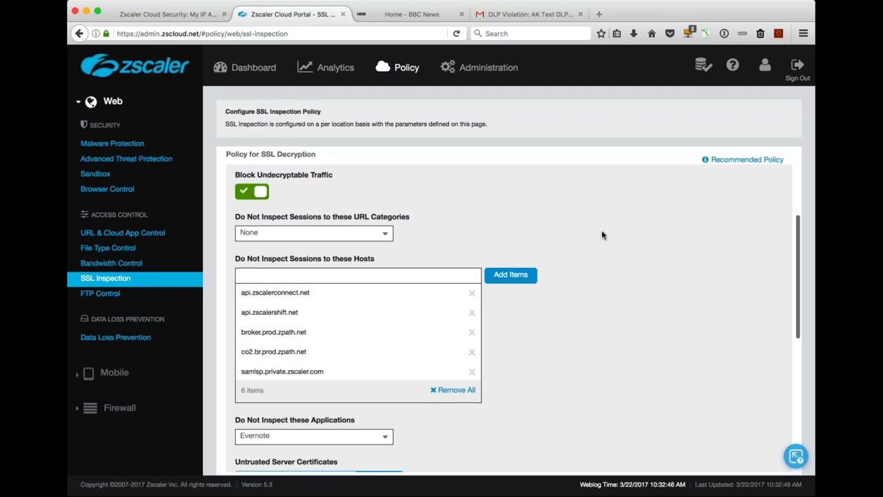
scroll(602, 235, down, 1)
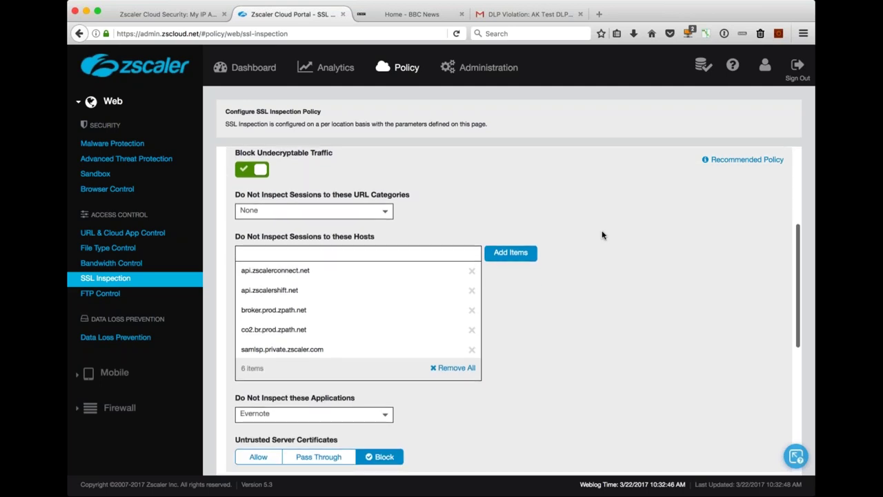
Search 'financ' in the Do Not Inspect URL Categories list, tick Finance and confirm.
click(387, 208)
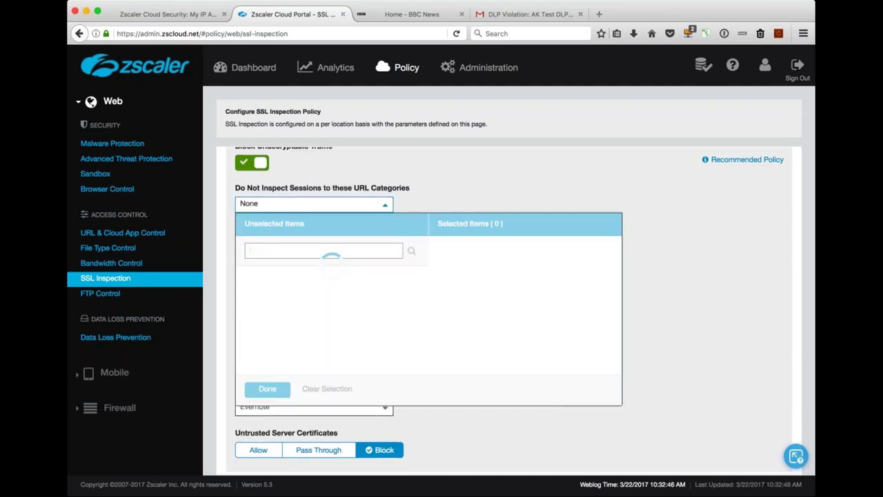
text(financ)
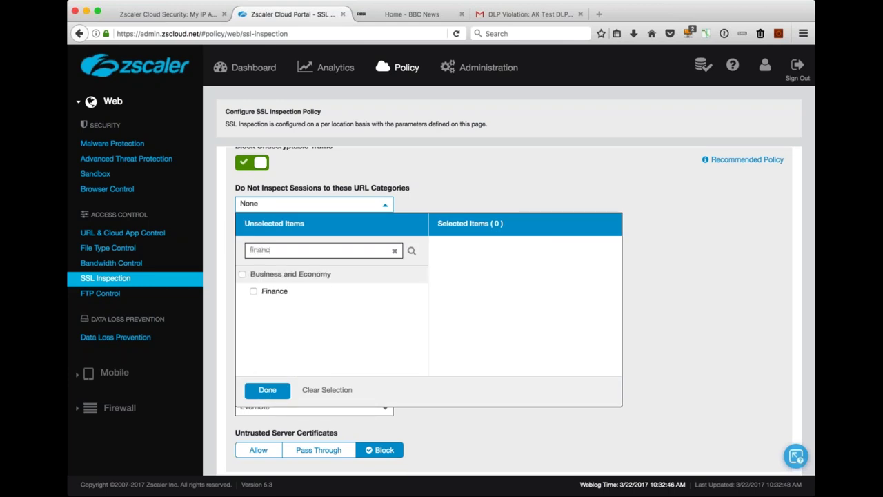
click(275, 291)
click(267, 390)
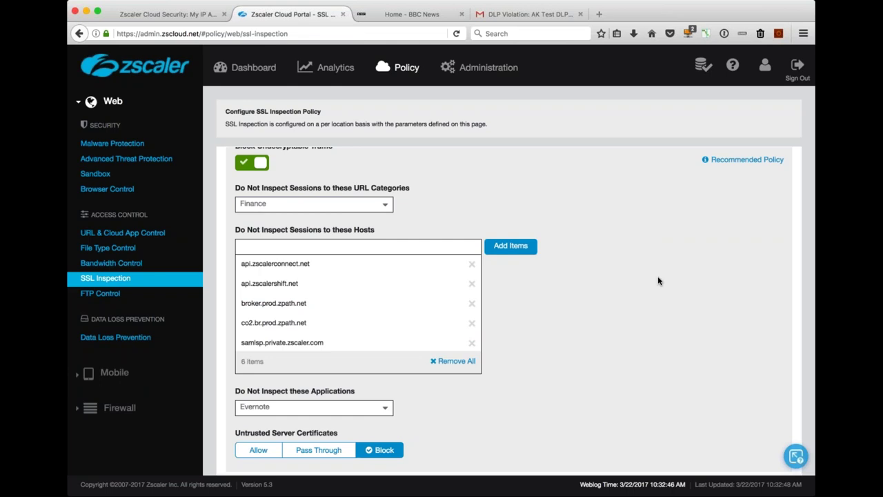
Scroll down to inspect the Policy for Mobile Traffic and Intermediate Root Certificate Authority settings.
scroll(658, 281, down, 2)
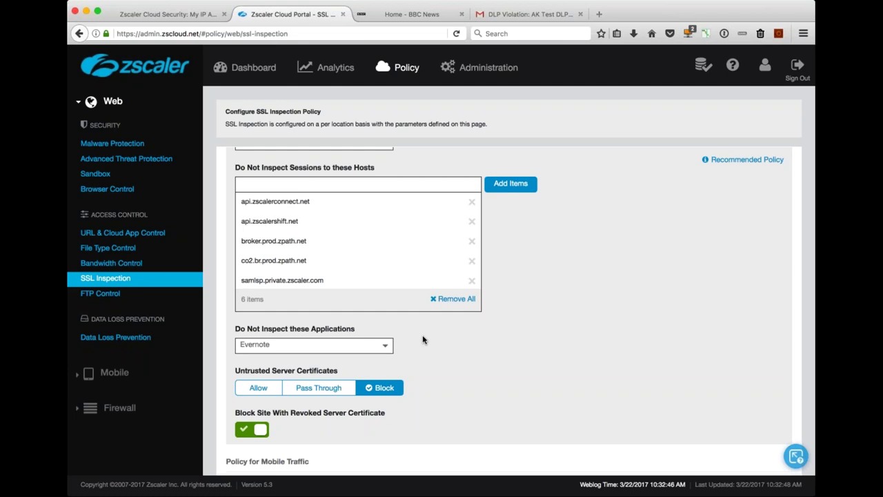
scroll(423, 339, down, 4)
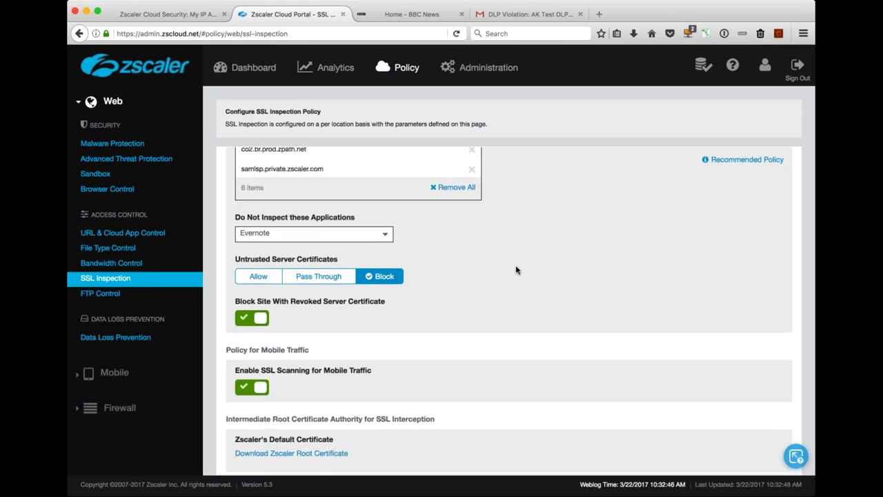
scroll(515, 269, down, 3)
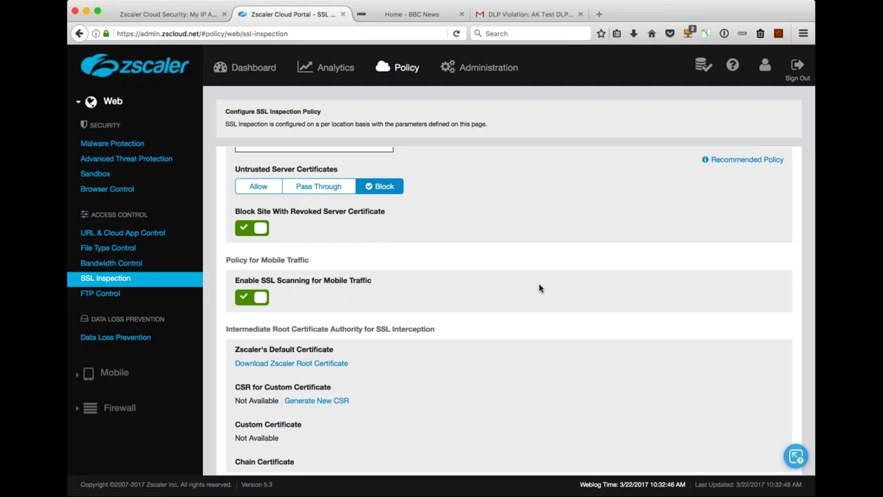
scroll(545, 283, down, 1)
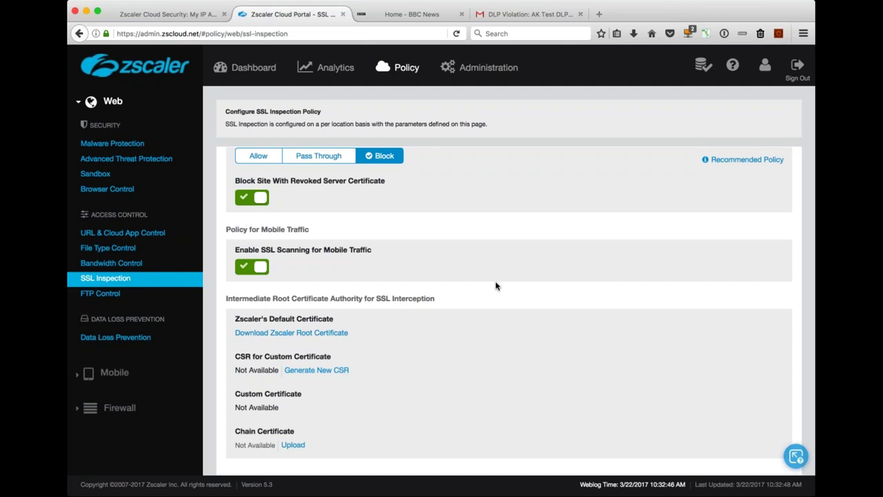
scroll(496, 286, up, 5)
scroll(496, 286, up, 7)
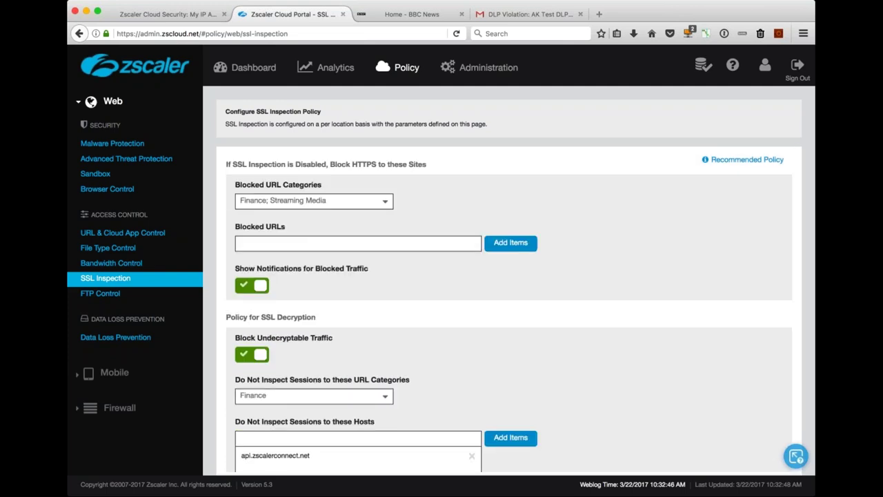
scroll(496, 286, down, 3)
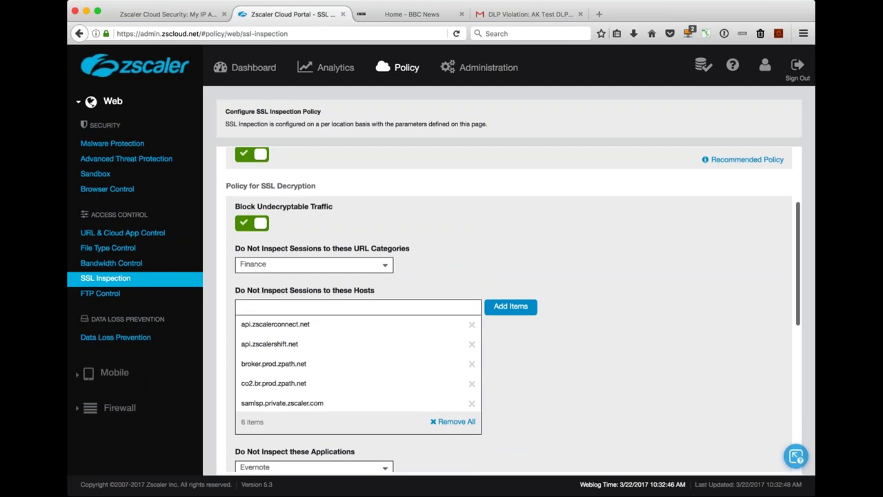
scroll(509, 308, up, 3)
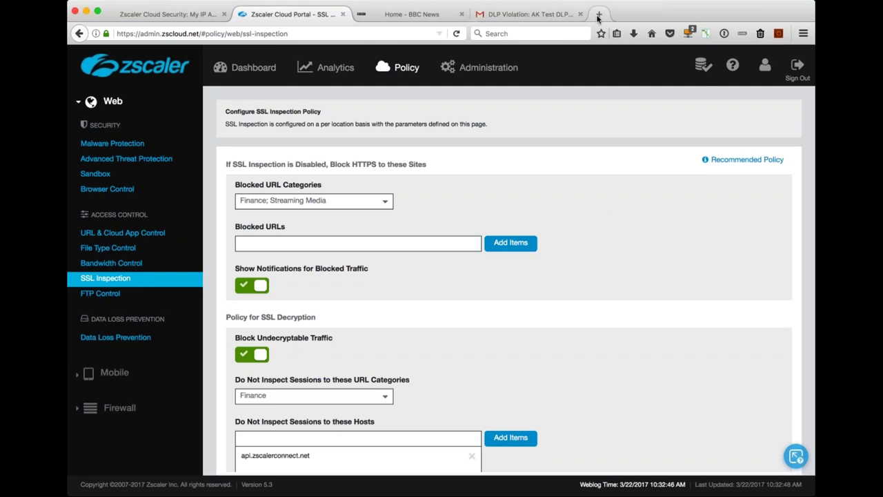
mouse_move(326, 69)
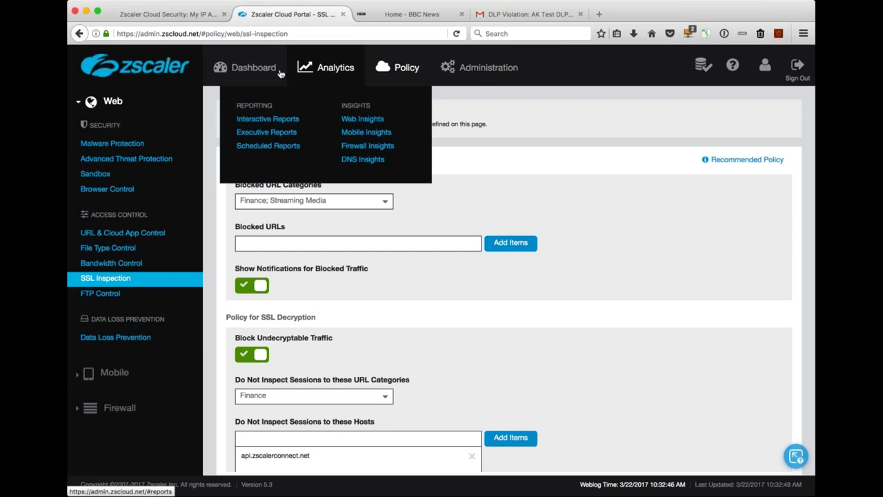
Discard the SSL Inspection edits via Dashboard > Security and view the Sandbox Malware logs.
mouse_move(268, 72)
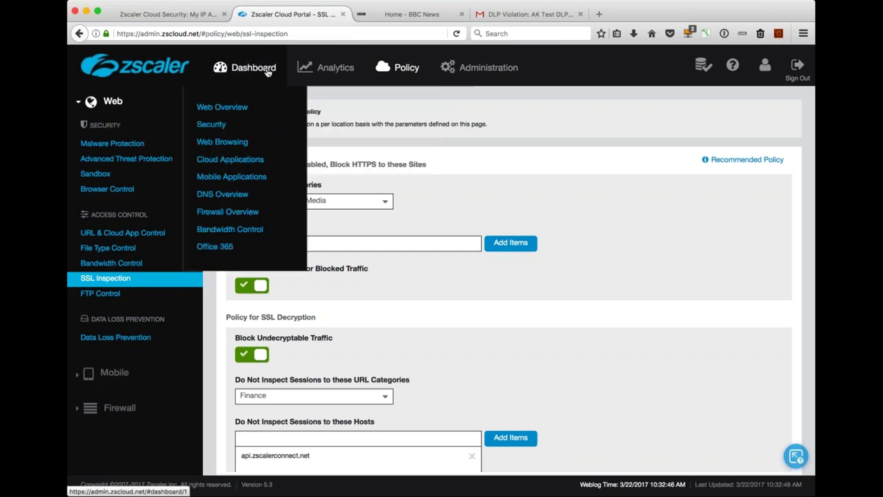
click(211, 124)
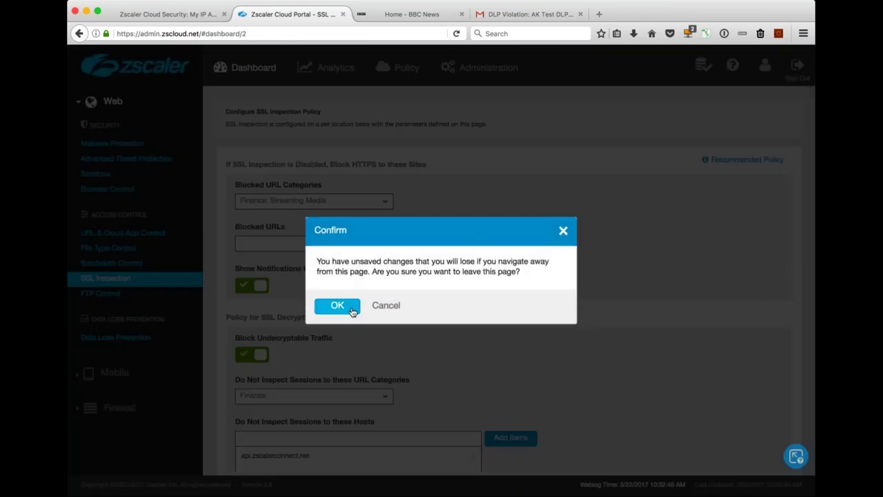
key(Return)
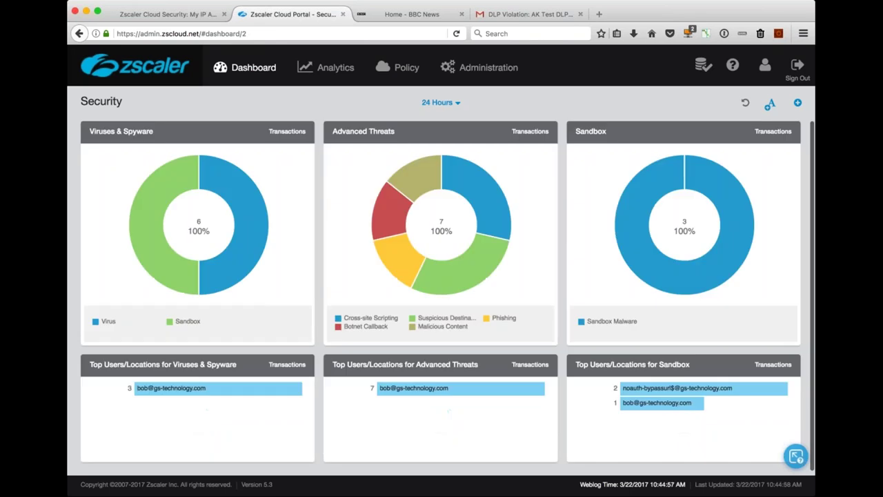
click(671, 288)
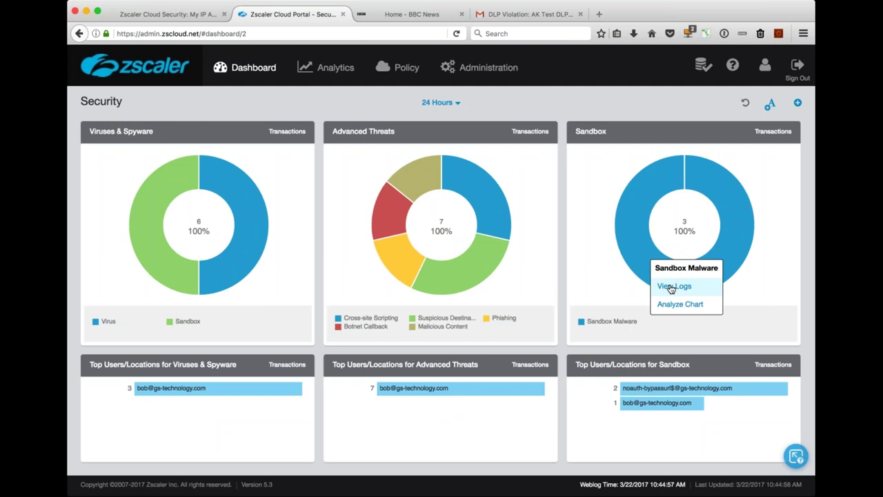
click(673, 286)
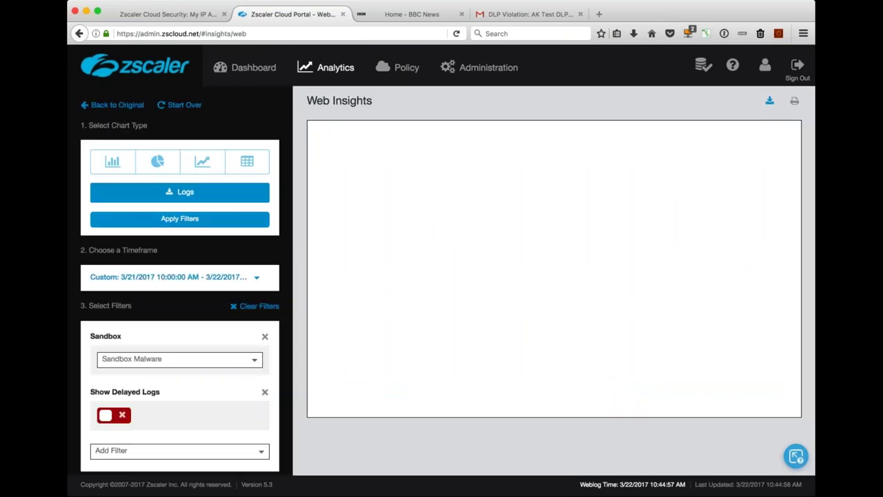
Scroll across the three Sandbox Malware entries to read Policy Action, Threat Category, Event Time and MD5.
scroll(569, 248, right, 2)
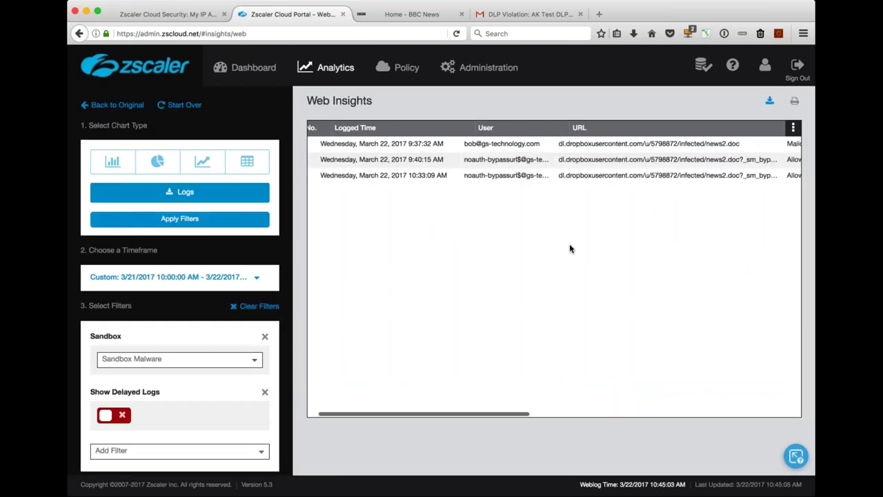
scroll(570, 248, right, 5)
scroll(570, 249, right, 6)
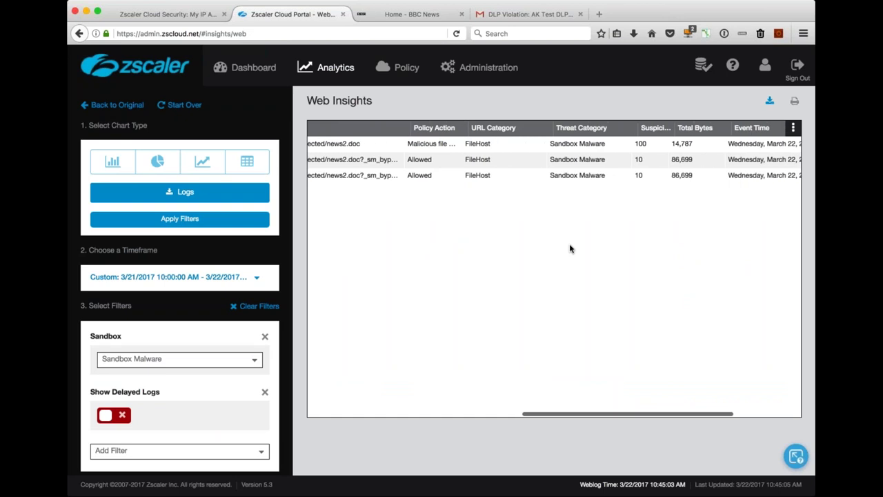
scroll(570, 249, right, 6)
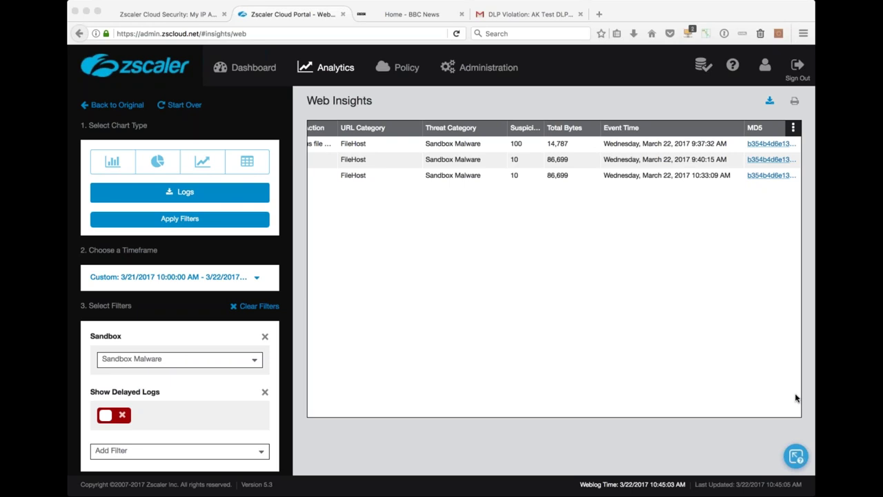
click(89, 8)
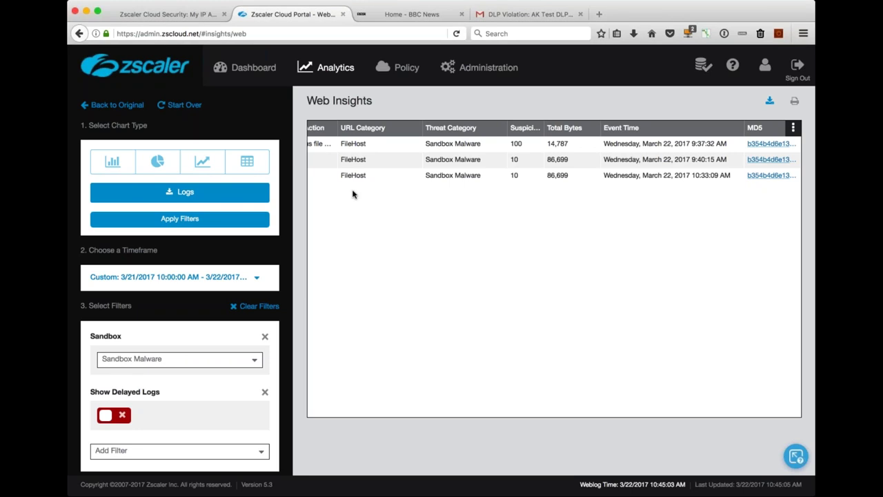
scroll(398, 214, left, 1)
scroll(396, 216, left, 5)
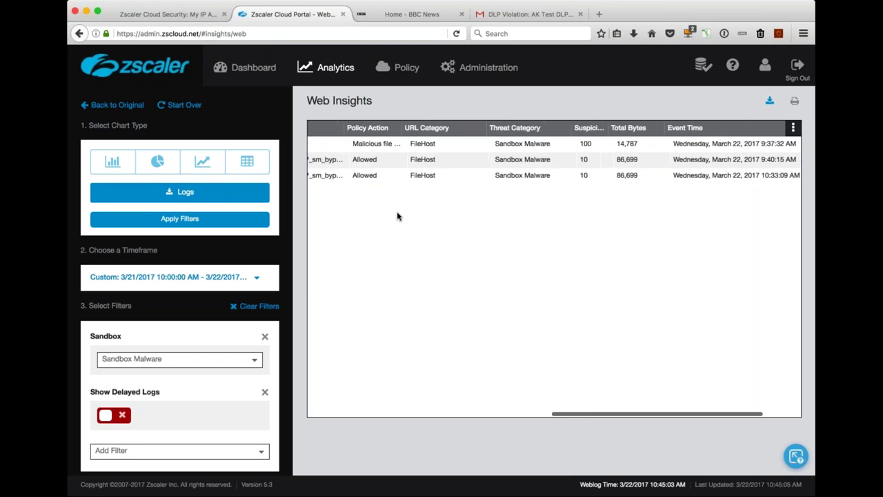
scroll(494, 234, left, 3)
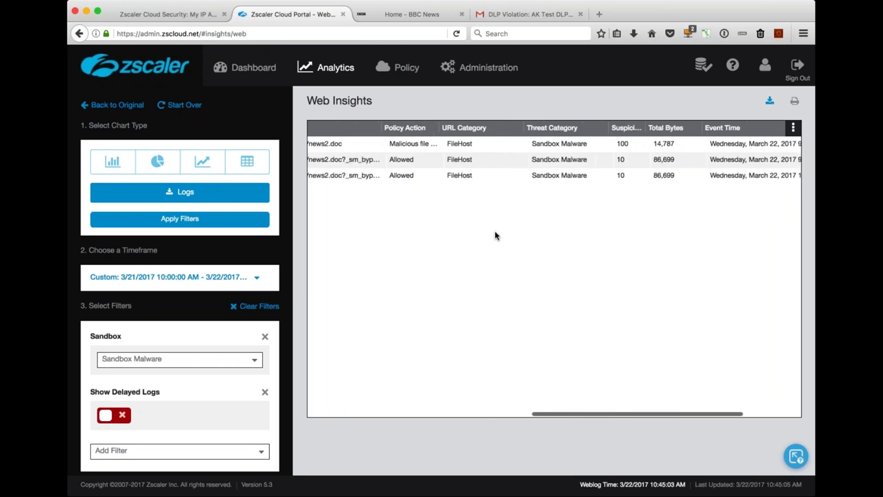
scroll(412, 263, left, 4)
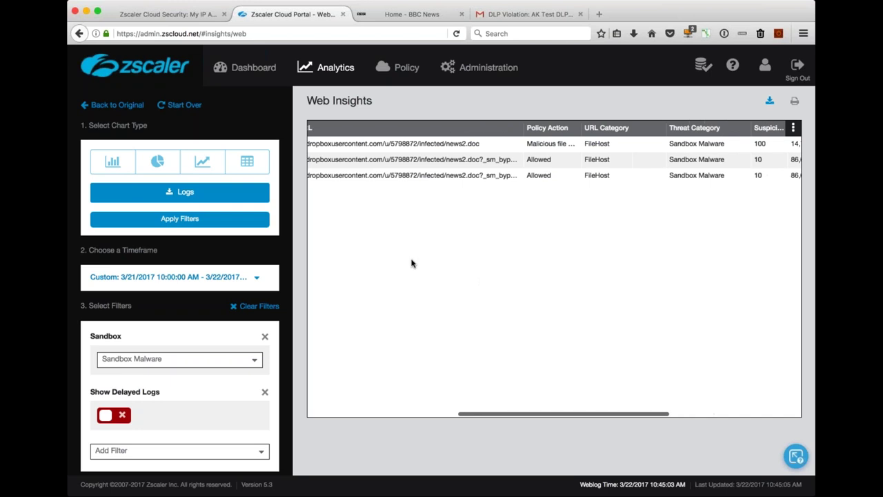
scroll(412, 262, right, 1)
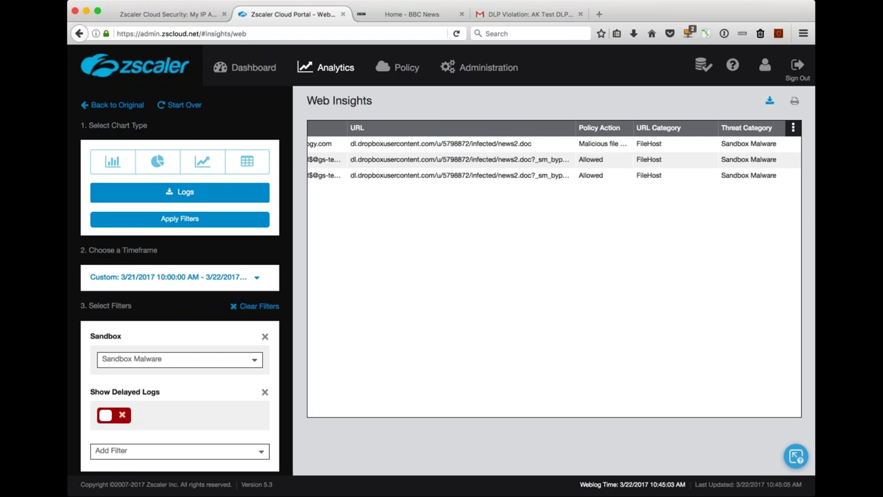
mouse_move(328, 74)
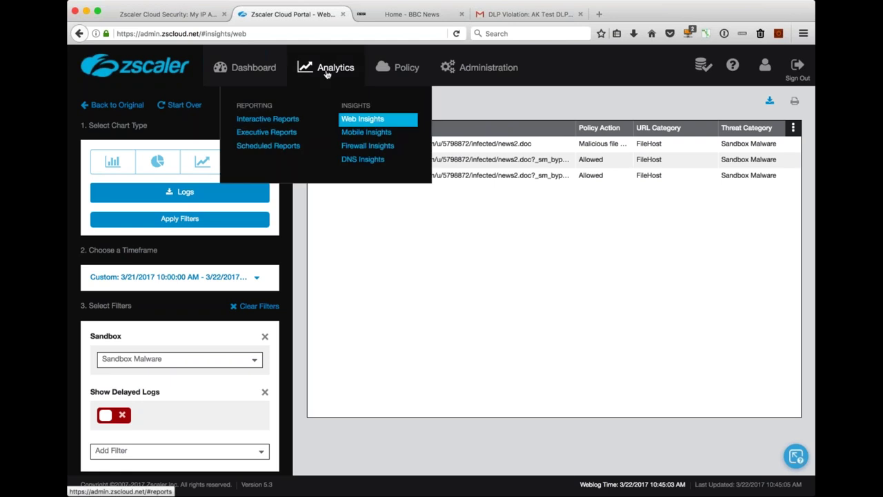
Open the Data Loss report 'What are the top violations?' and view the AK Test violation logs.
click(265, 120)
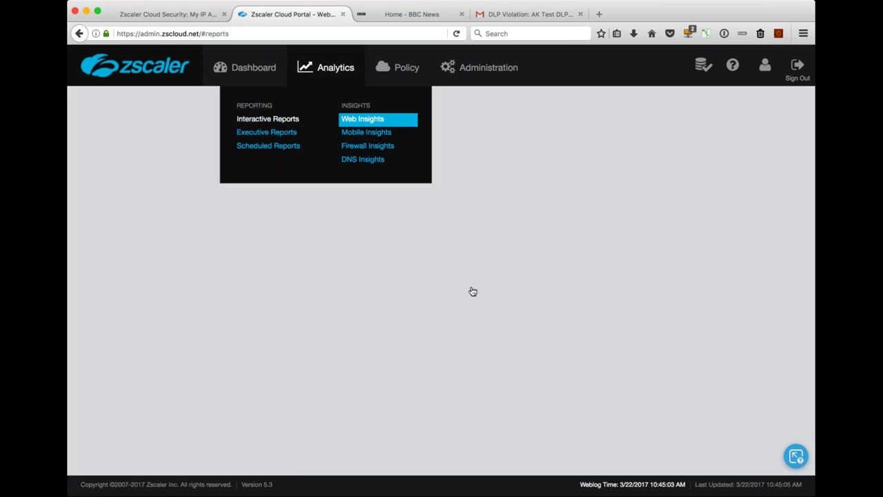
click(248, 209)
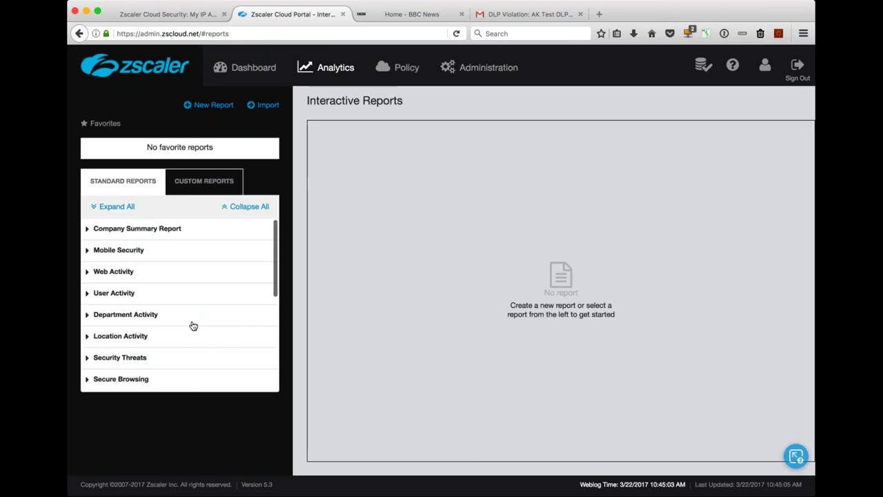
scroll(194, 326, down, 3)
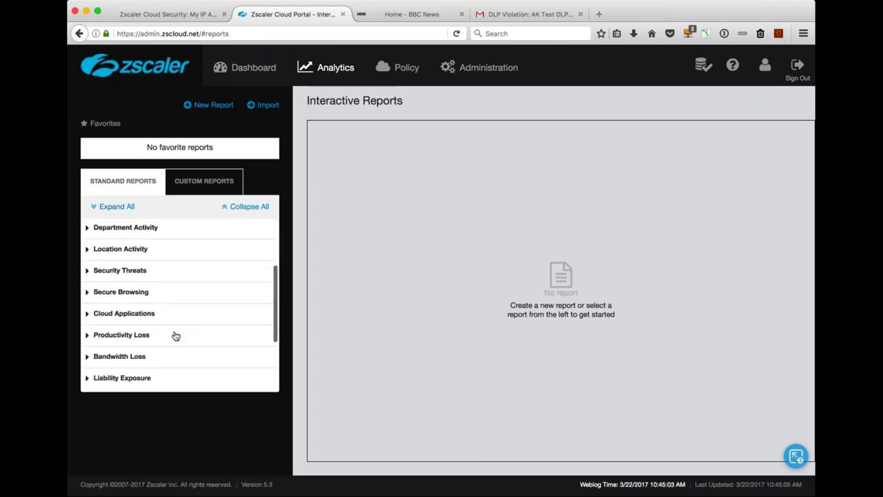
scroll(176, 336, down, 3)
click(89, 336)
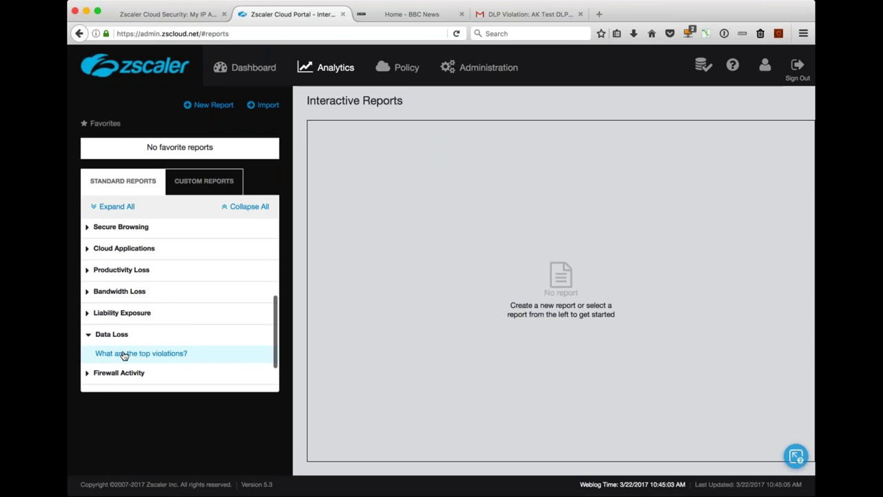
click(124, 354)
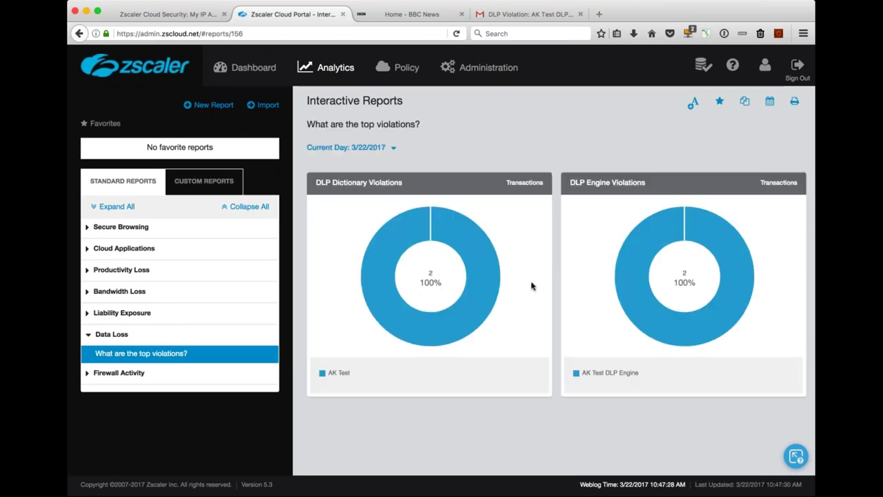
click(484, 292)
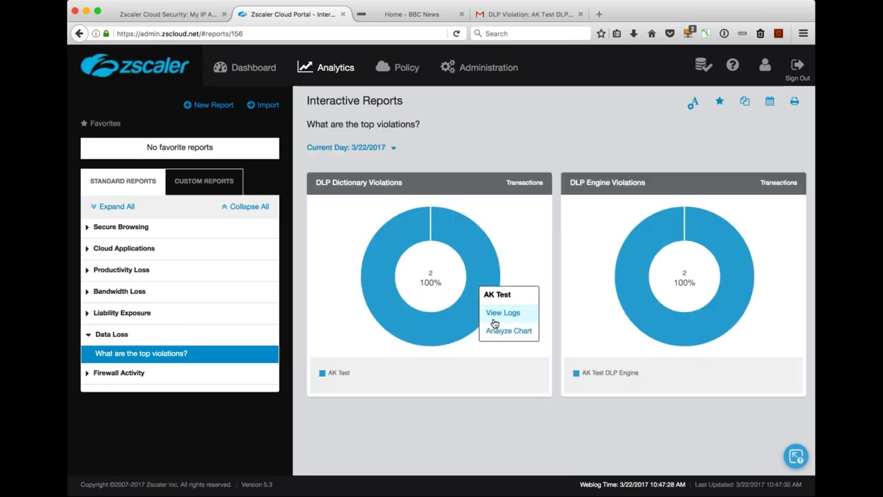
click(522, 331)
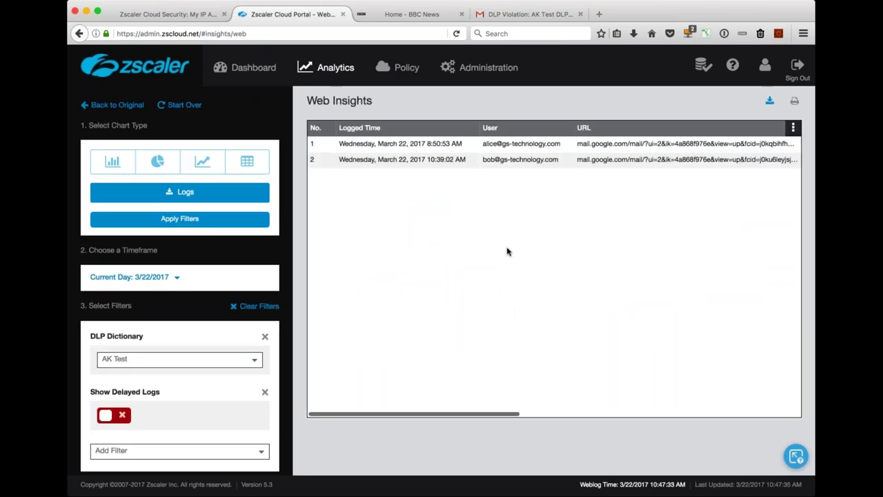
scroll(507, 251, right, 5)
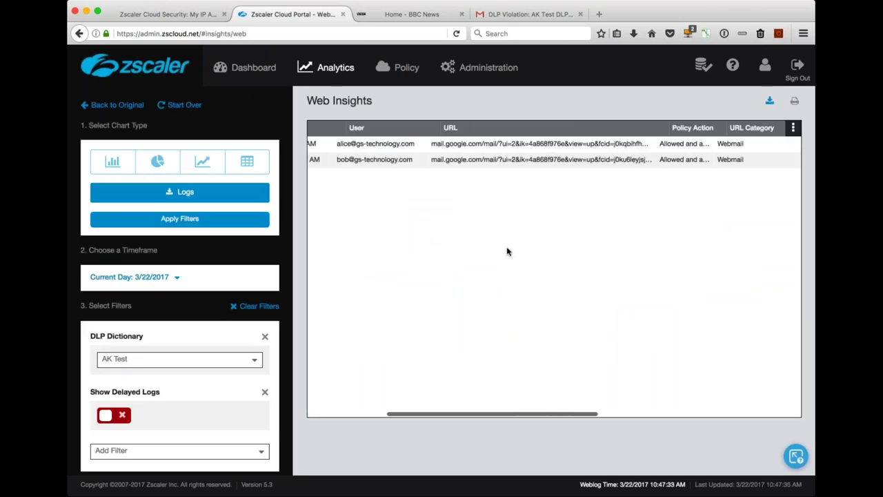
scroll(507, 251, right, 4)
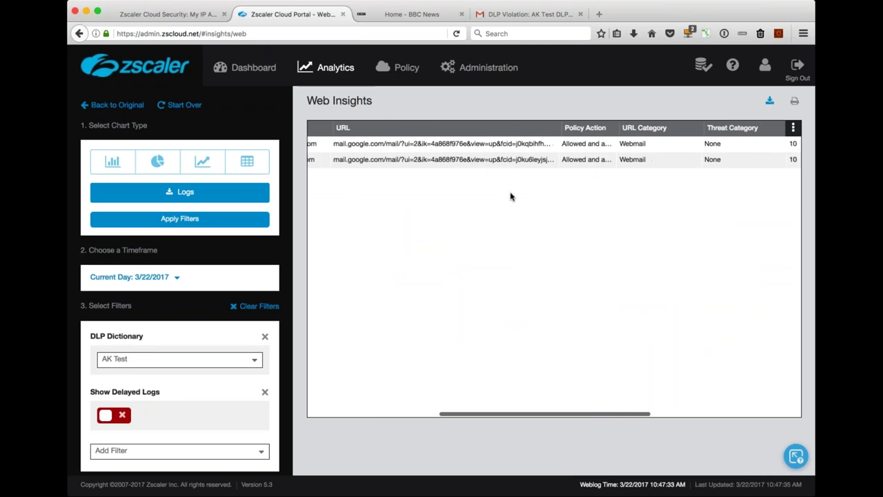
scroll(511, 197, right, 1)
scroll(510, 197, right, 3)
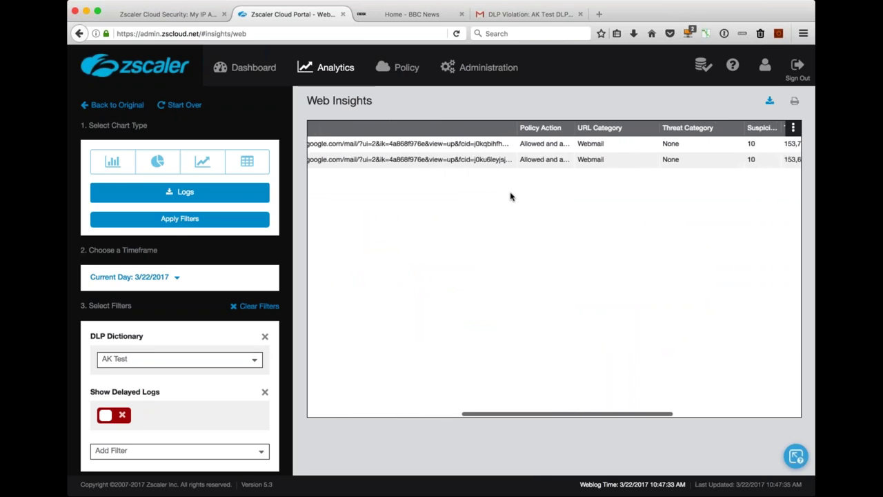
scroll(511, 197, right, 10)
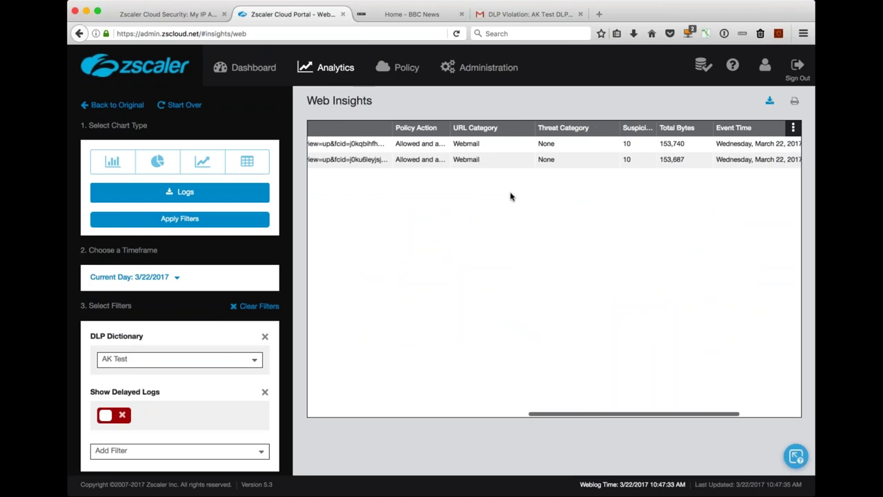
scroll(510, 196, right, 5)
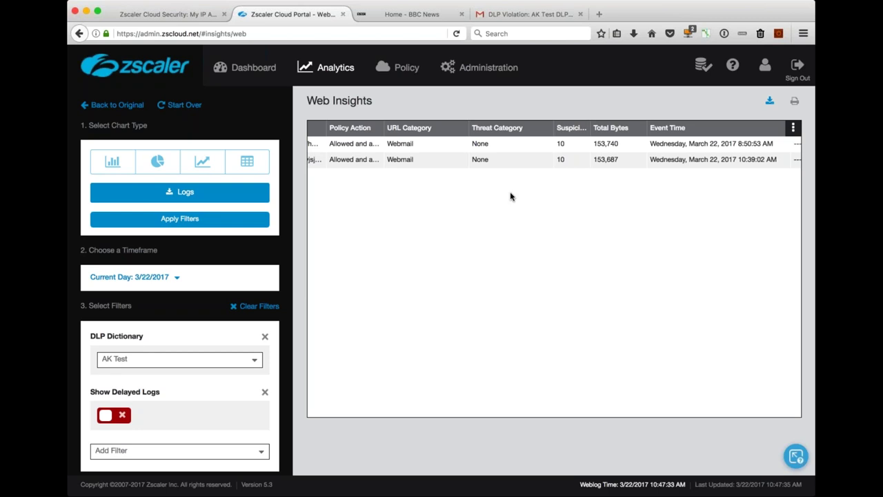
key(super+Tab)
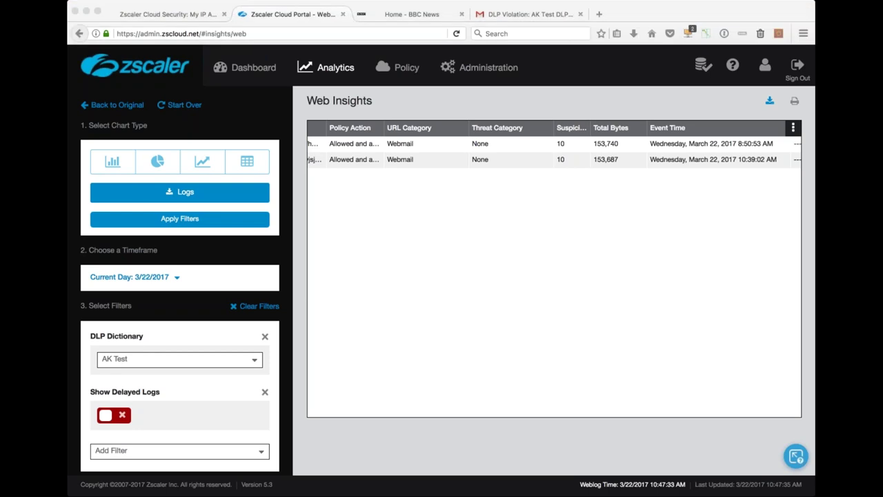